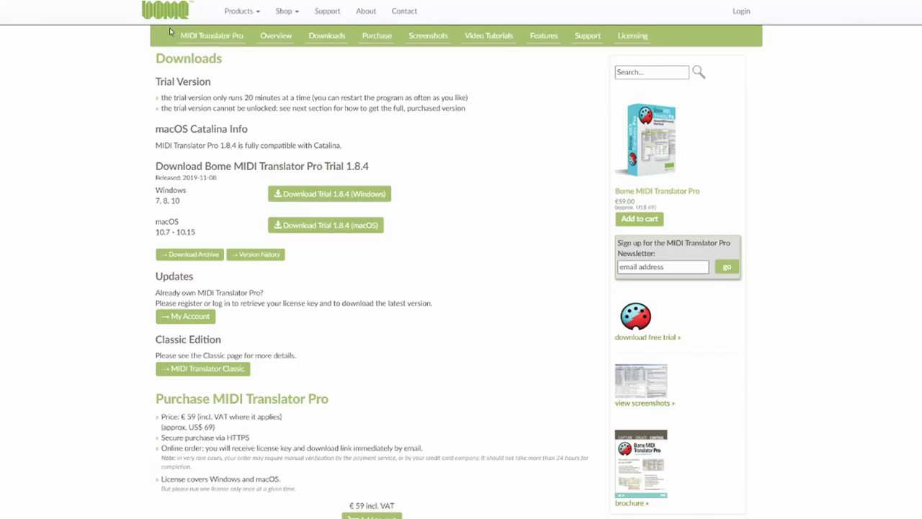
{"action": "left_click", "coordinate": [252, 16]}
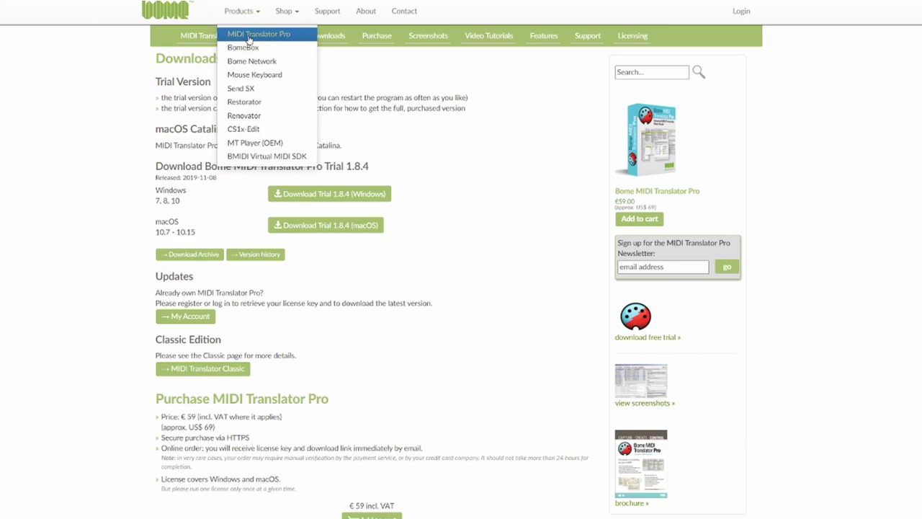
{"action": "left_click", "coordinate": [248, 35]}
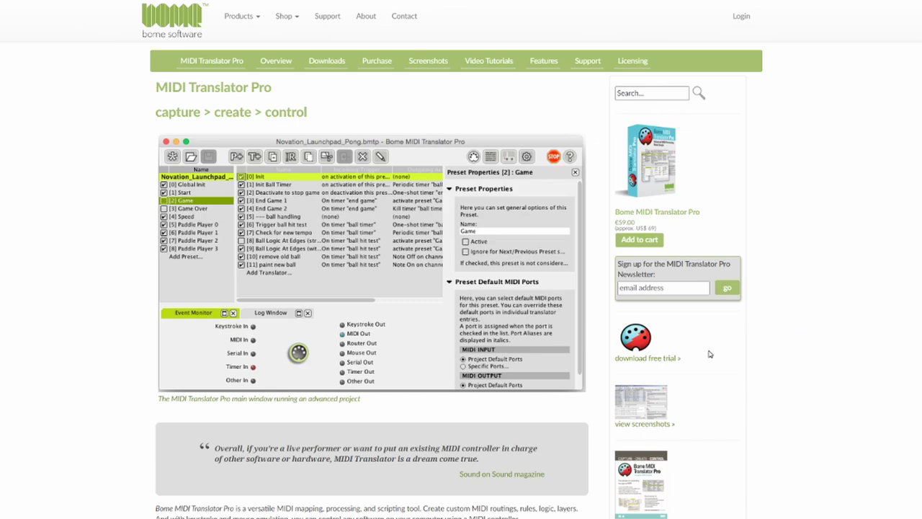
{"action": "left_click", "coordinate": [657, 362]}
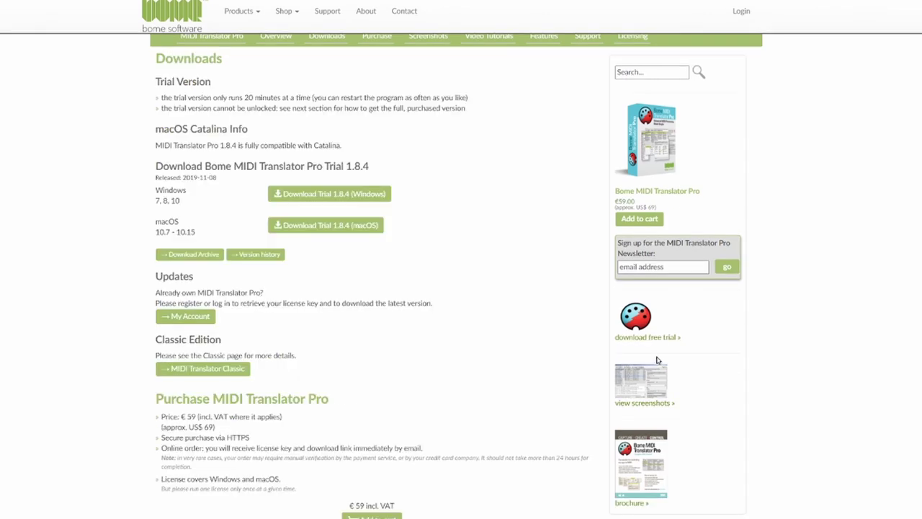
{"action": "left_click", "coordinate": [342, 194]}
- Download and install the Windows trial 1.8.4 with Standard setup, then launch it past the Purchase Reminder
{"action": "left_click", "coordinate": [354, 222]}
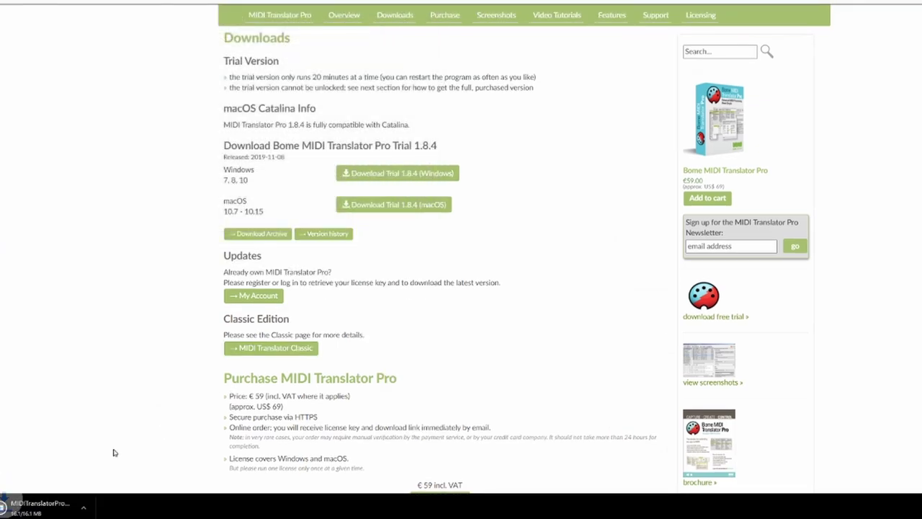
{"action": "left_click", "coordinate": [41, 503]}
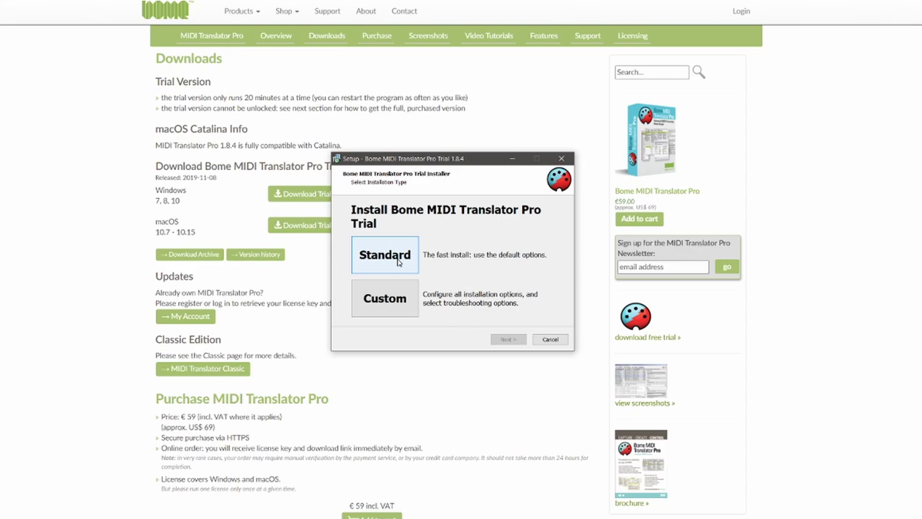
{"action": "left_click", "coordinate": [382, 265]}
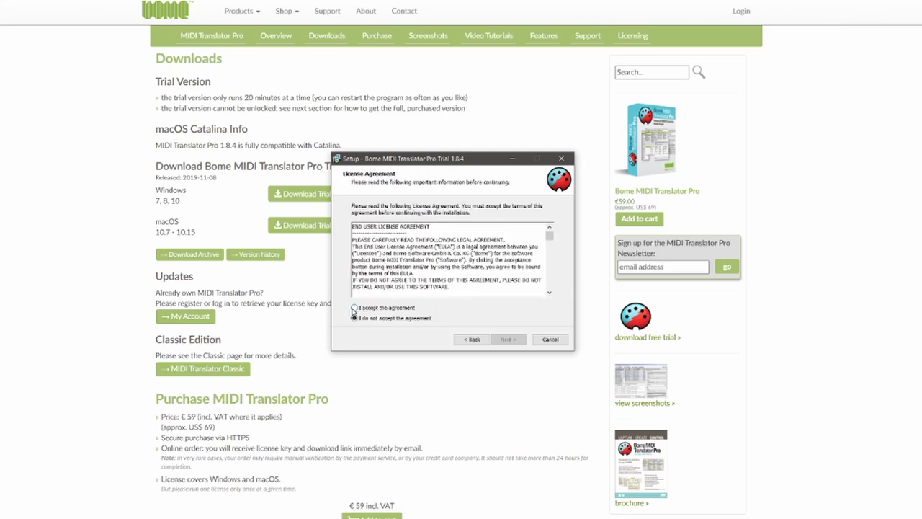
{"action": "left_click", "coordinate": [355, 308]}
{"action": "left_click", "coordinate": [514, 340]}
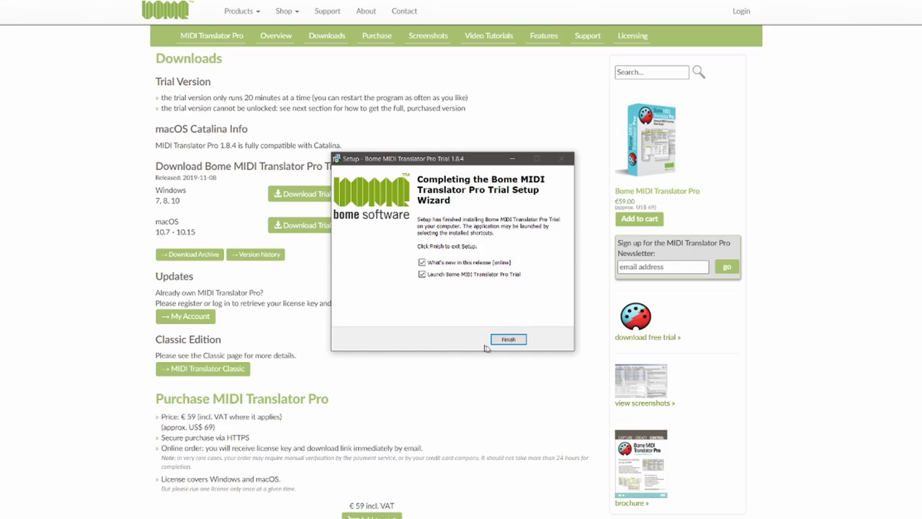
{"action": "left_click", "coordinate": [508, 339]}
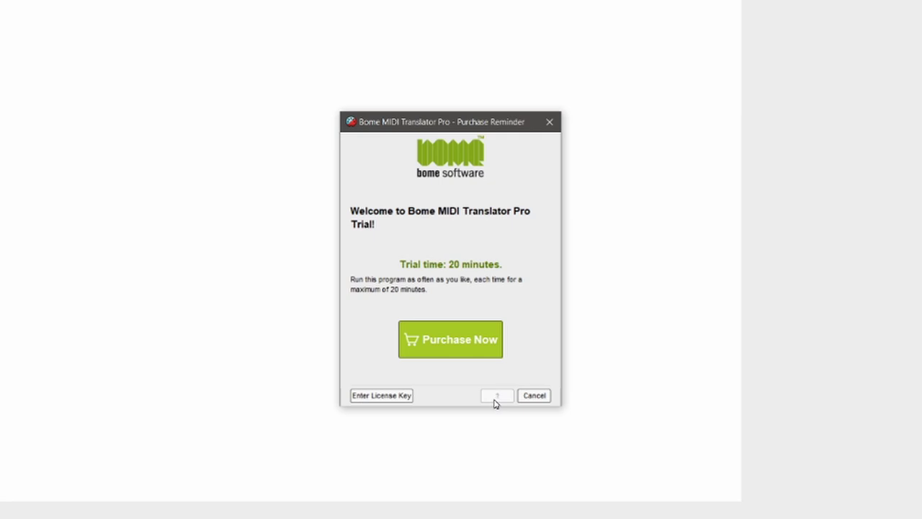
{"action": "left_click", "coordinate": [497, 397]}
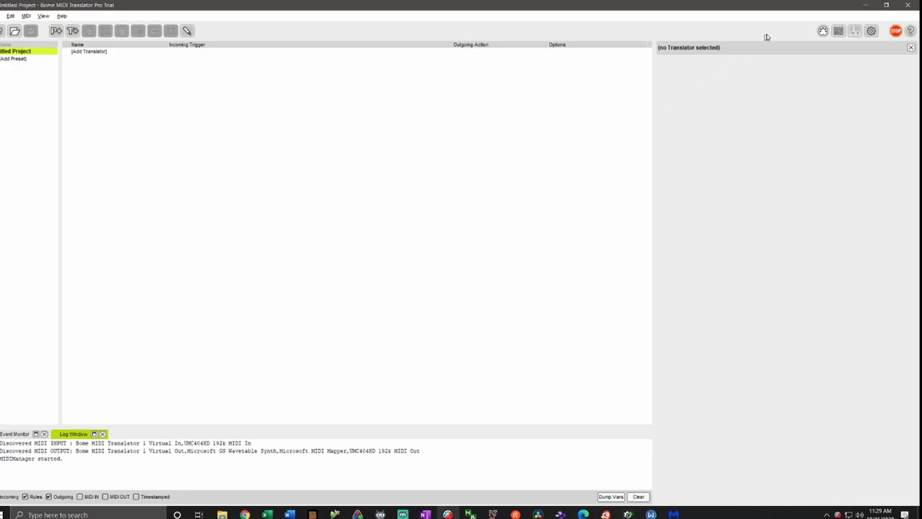
{"action": "left_click", "coordinate": [823, 33]}
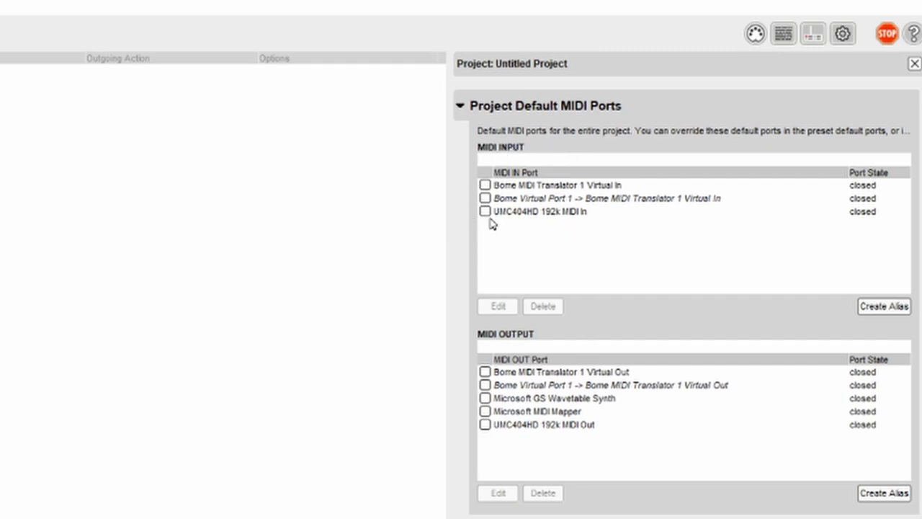
- Open UMC404HD 192k MIDI In and Bome MIDI Translator 1 Virtual Out, route input to output, and add a translator
{"action": "left_click", "coordinate": [486, 213]}
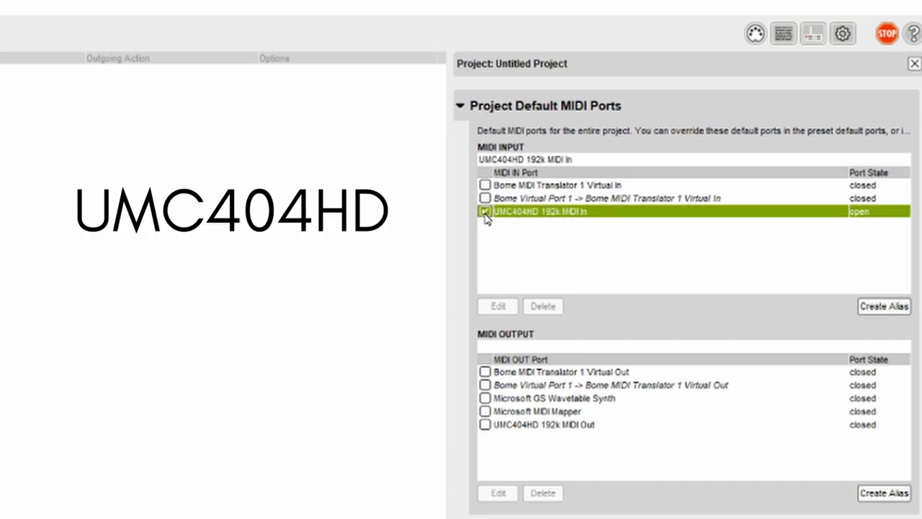
{"action": "left_click", "coordinate": [485, 373]}
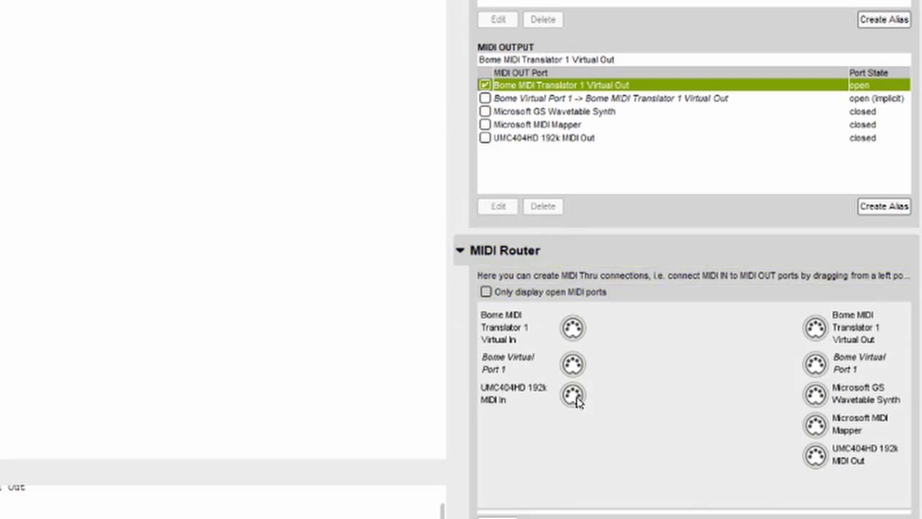
{"action": "left_click_drag", "start_coordinate": [575, 398], "coordinate": [819, 330]}
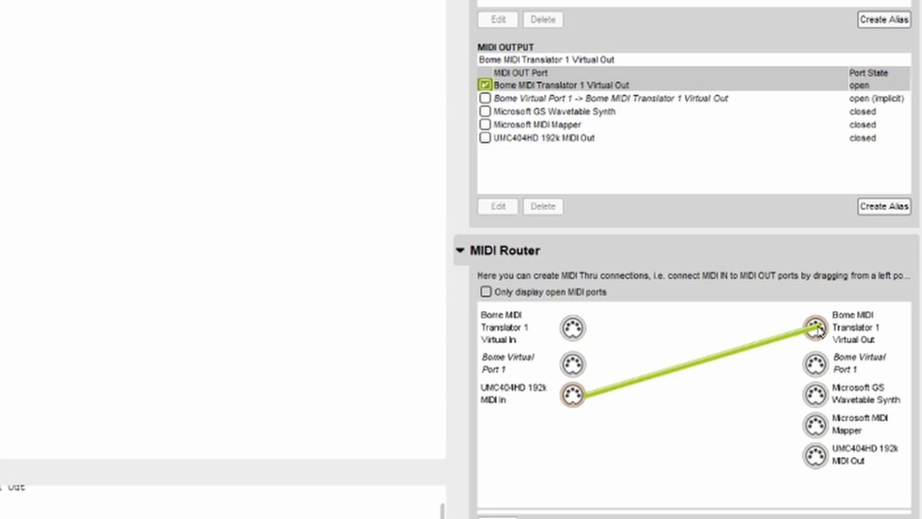
{"action": "left_click", "coordinate": [606, 100]}
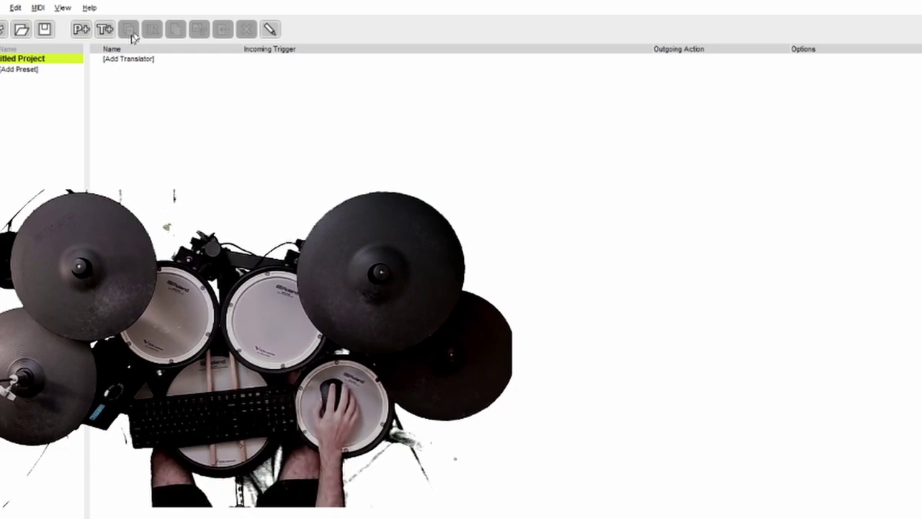
{"action": "double_click", "coordinate": [127, 59]}
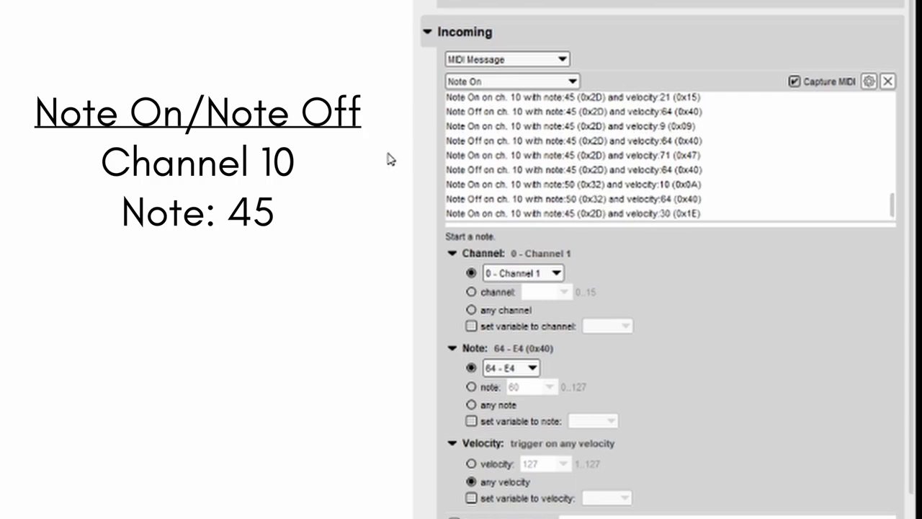
- Set the translator's Note On trigger to 9 - Channel 10 and note 45 - A2
{"action": "left_click", "coordinate": [518, 282]}
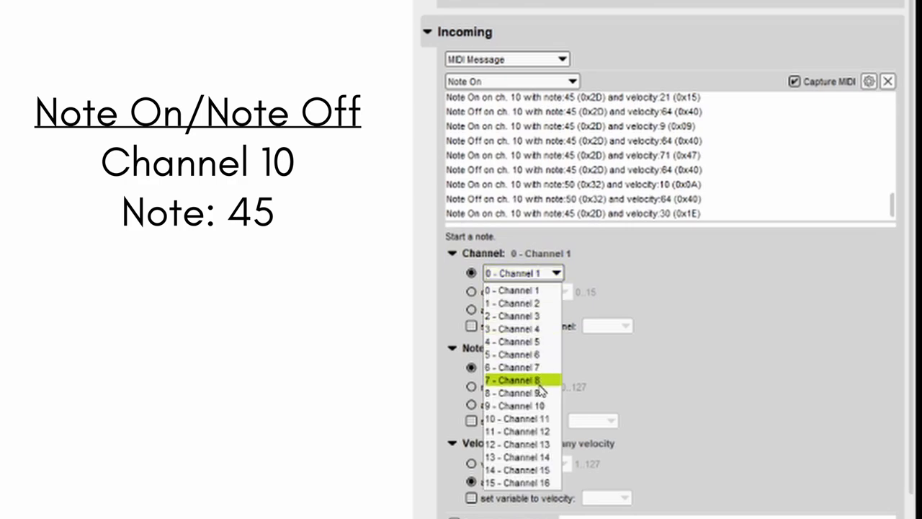
{"action": "left_click", "coordinate": [534, 408]}
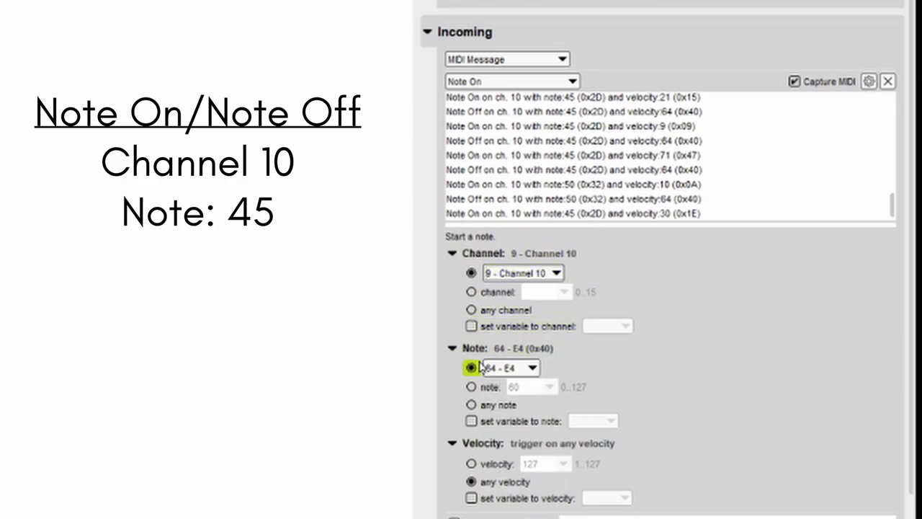
{"action": "left_click", "coordinate": [508, 370]}
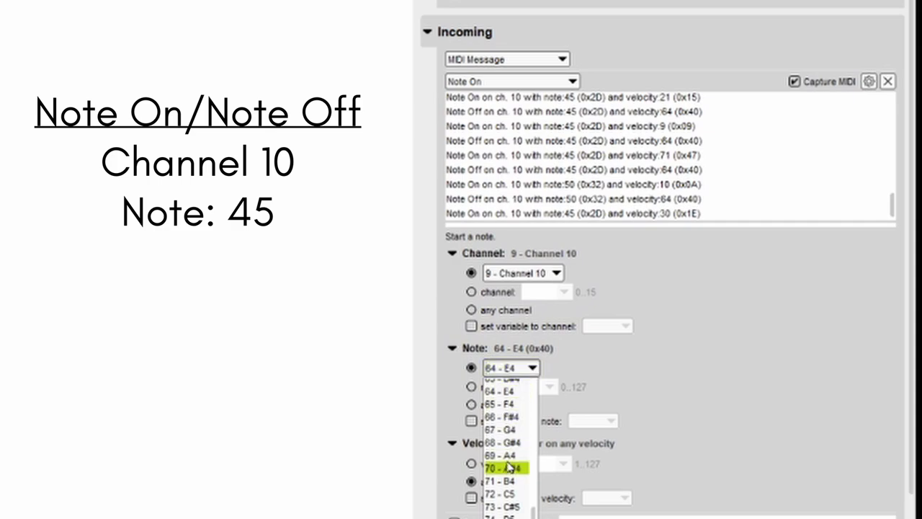
{"action": "scroll", "coordinate": [509, 450], "scroll_direction": "up", "scroll_amount": 1}
{"action": "scroll", "coordinate": [510, 450], "scroll_direction": "up", "scroll_amount": 6}
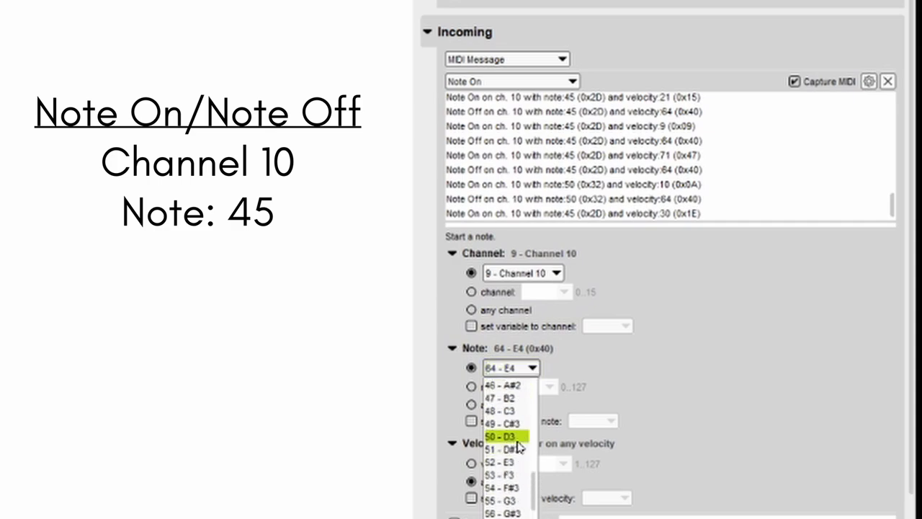
{"action": "left_click", "coordinate": [508, 409]}
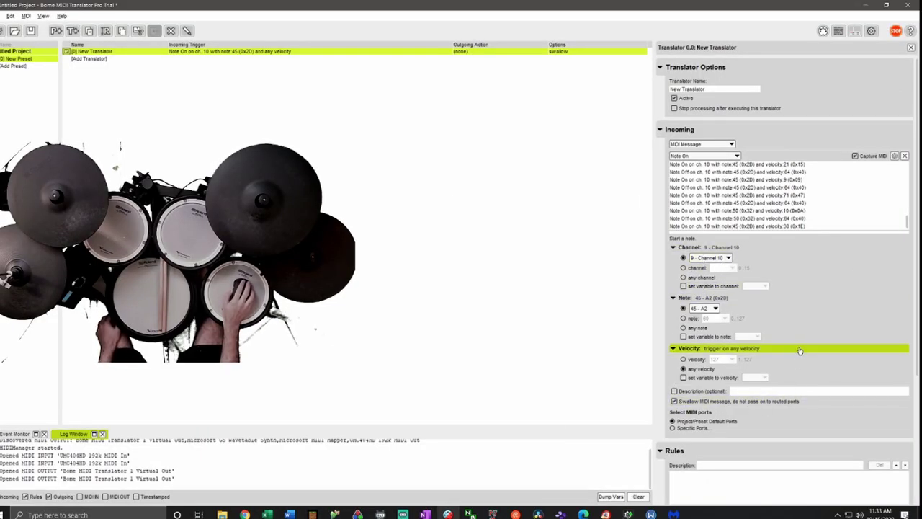
- Make the outgoing action a Key Stroke Down of W with key repeat disabled
{"action": "scroll", "coordinate": [798, 350], "scroll_direction": "down", "scroll_amount": 3}
{"action": "scroll", "coordinate": [799, 349], "scroll_direction": "down", "scroll_amount": 2}
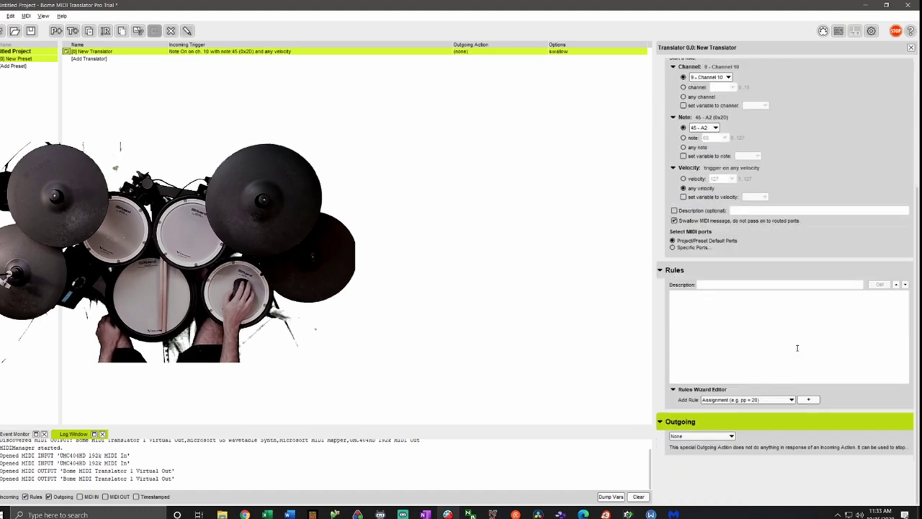
{"action": "left_click", "coordinate": [705, 437]}
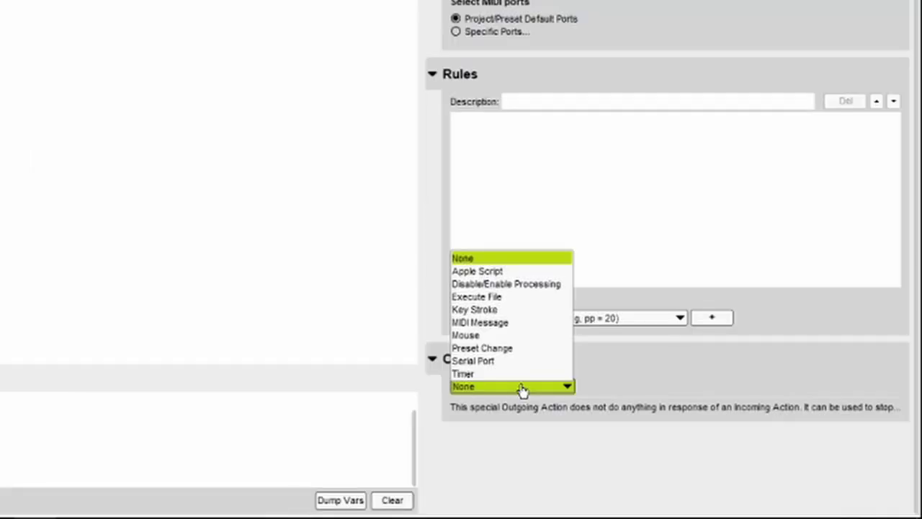
{"action": "left_click", "coordinate": [507, 311]}
{"action": "scroll", "coordinate": [540, 344], "scroll_direction": "down", "scroll_amount": 2}
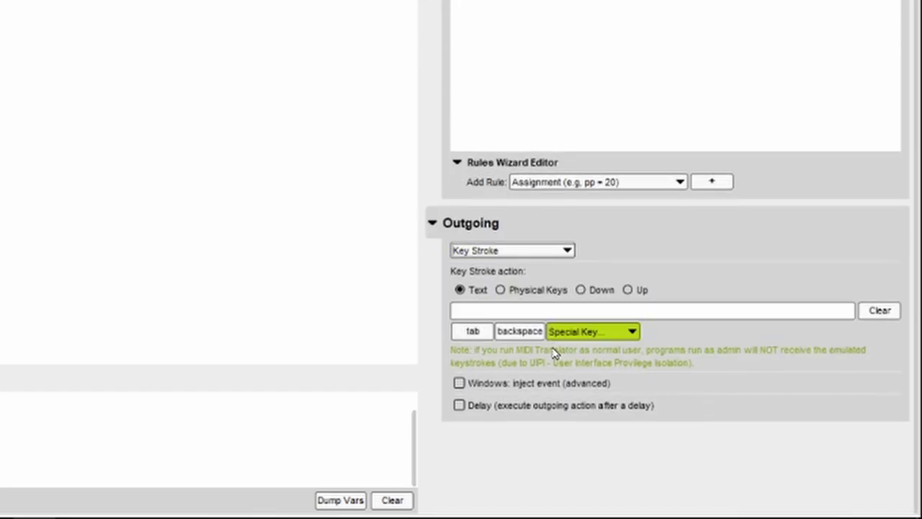
{"action": "left_click", "coordinate": [598, 289]}
{"action": "left_click", "coordinate": [569, 309]}
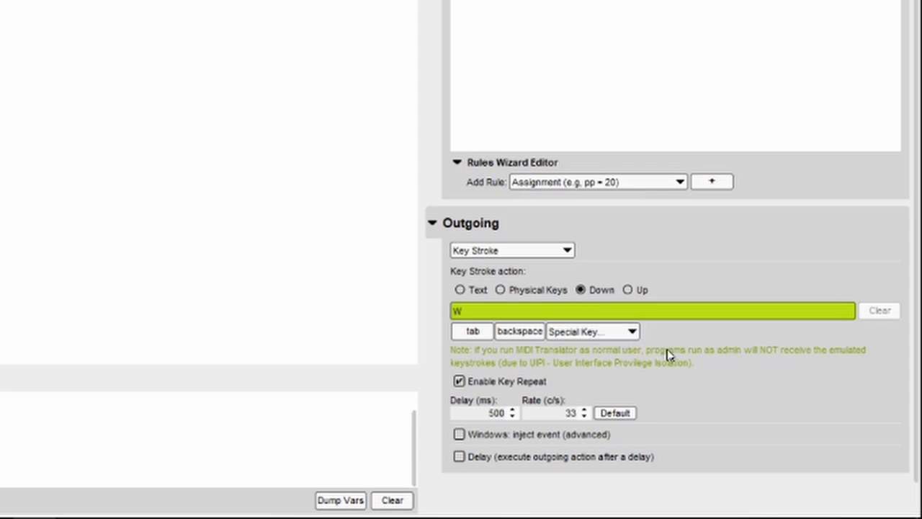
{"action": "left_click", "coordinate": [460, 382]}
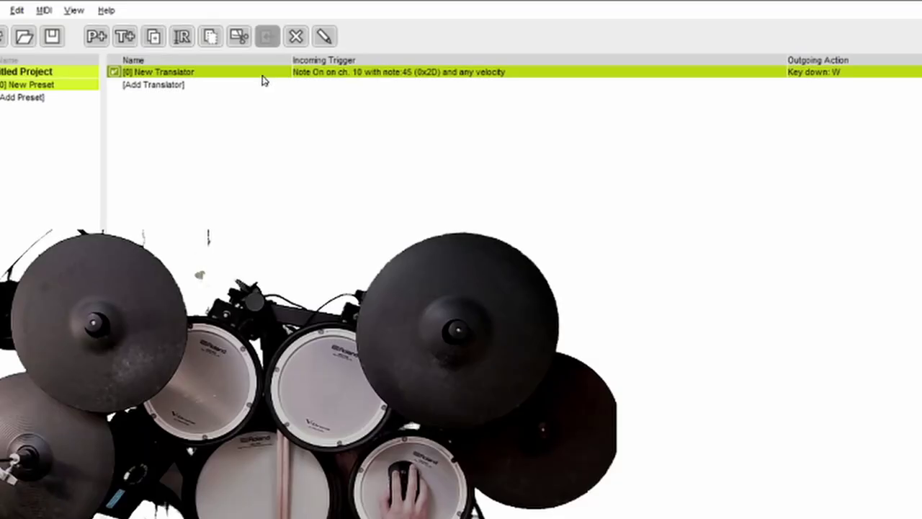
- Rename the translator to W_down
{"action": "left_click", "coordinate": [219, 75]}
{"action": "left_click", "coordinate": [218, 75]}
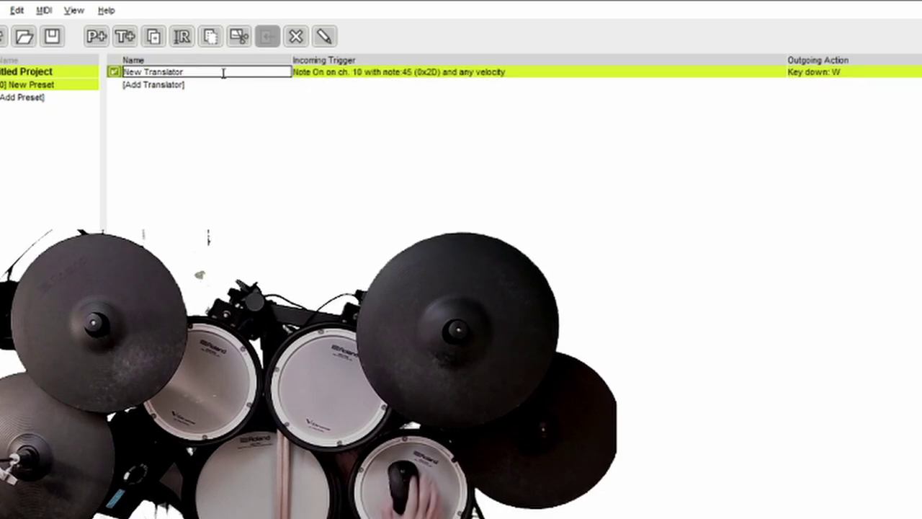
{"action": "key", "text": "BackSpace"}
{"action": "key", "text": "BackSpace"}
{"action": "key", "text": "BackSpace"}
{"action": "key", "text": "BackSpace"}
{"action": "key", "text": "BackSpace"}
{"action": "key", "text": "BackSpace"}
{"action": "key", "text": "BackSpace"}
{"action": "key", "text": "BackSpace"}
{"action": "key", "text": "BackSpace"}
{"action": "key", "text": "BackSpace"}
{"action": "key", "text": "BackSpace"}
{"action": "key", "text": "BackSpace"}
{"action": "key", "text": "BackSpace"}
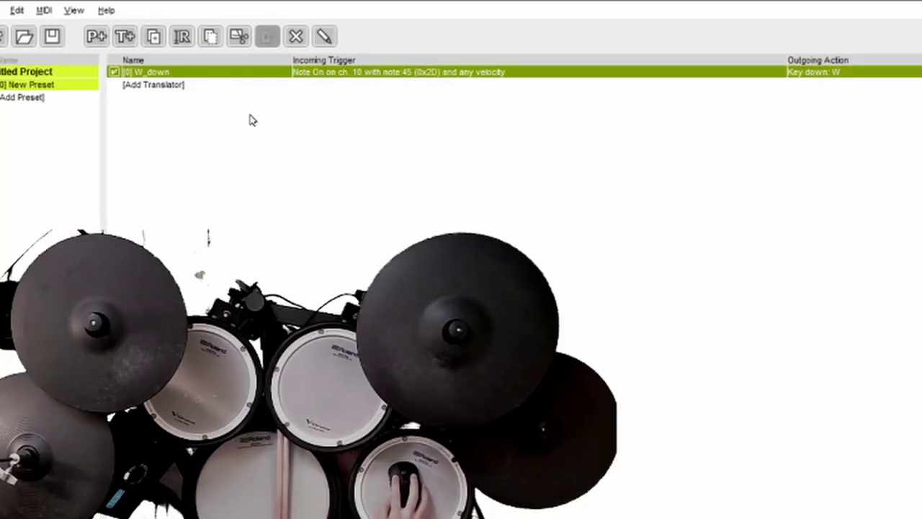
{"action": "left_click", "coordinate": [338, 78]}
- Duplicate W_down and make the copy send Key Up W on Note Off
{"action": "right_click", "coordinate": [340, 82]}
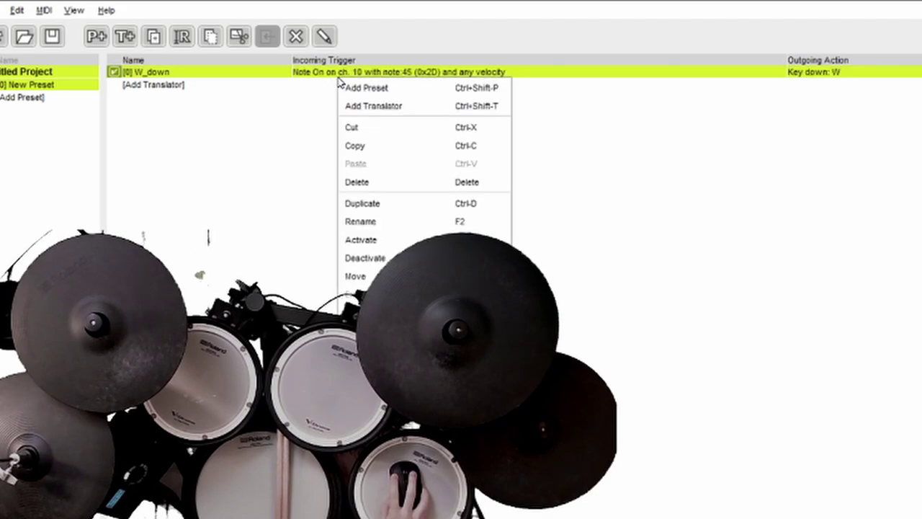
{"action": "left_click", "coordinate": [377, 206]}
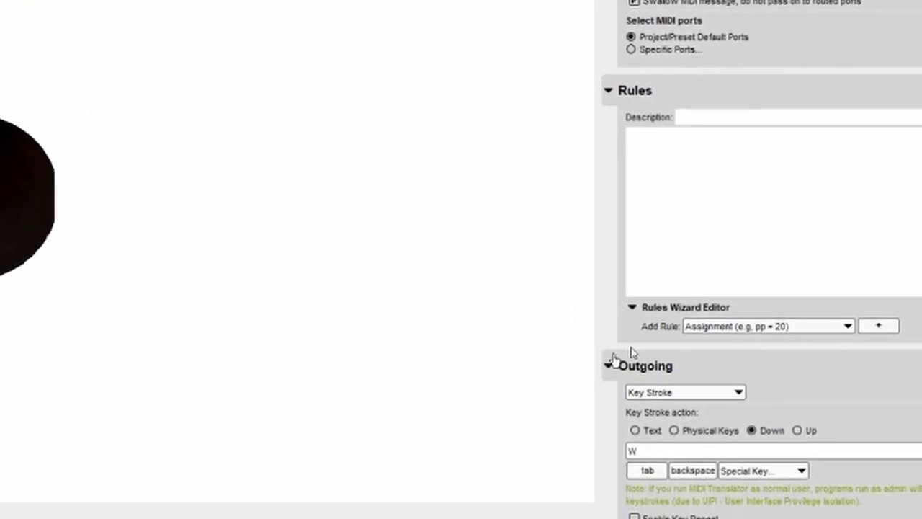
{"action": "left_click", "coordinate": [807, 434]}
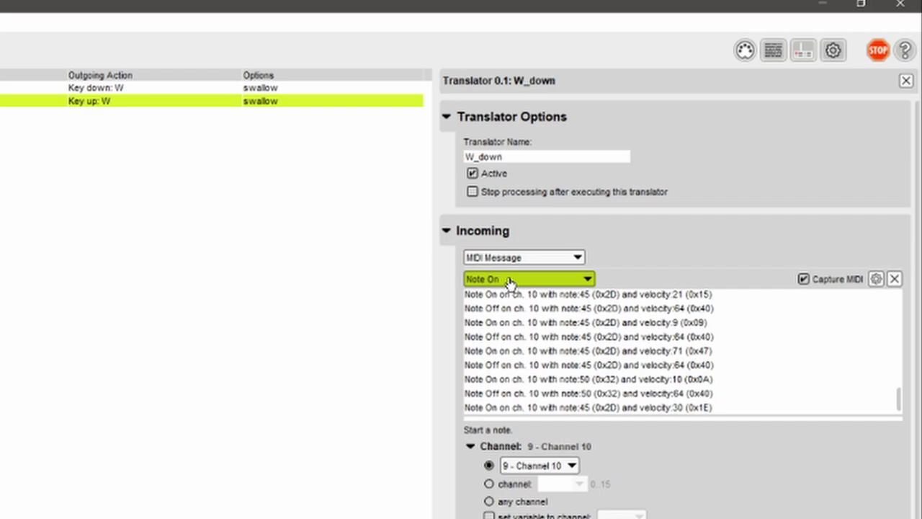
{"action": "left_click", "coordinate": [589, 279]}
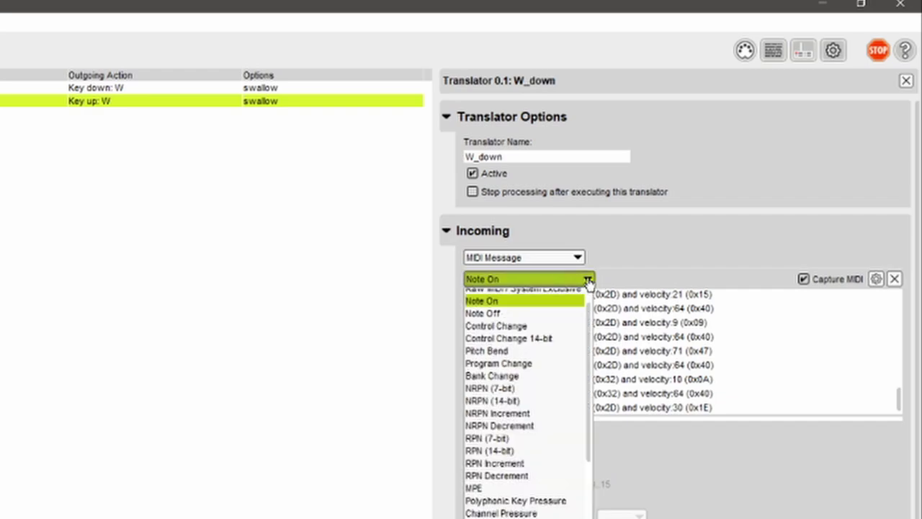
{"action": "left_click", "coordinate": [555, 313]}
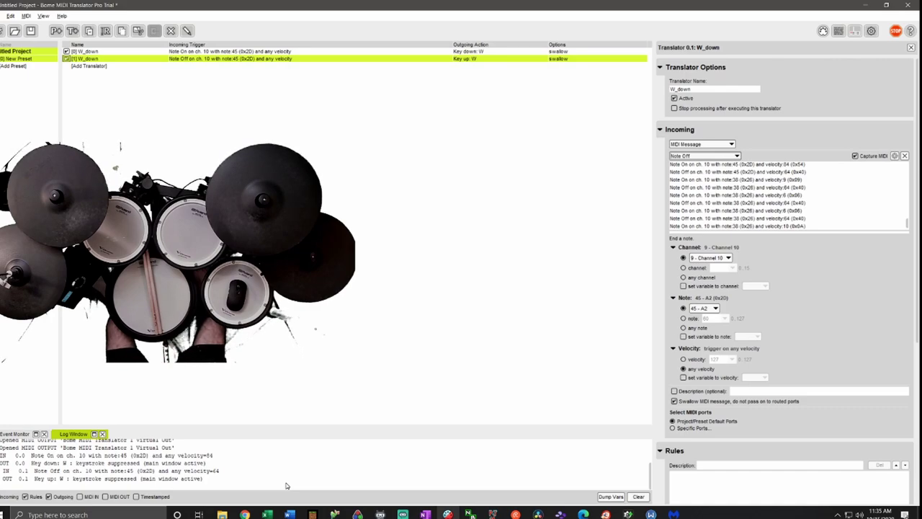
- Add a new translator named G_down with a Control Change incoming trigger
{"action": "key", "text": "ctrl+t"}
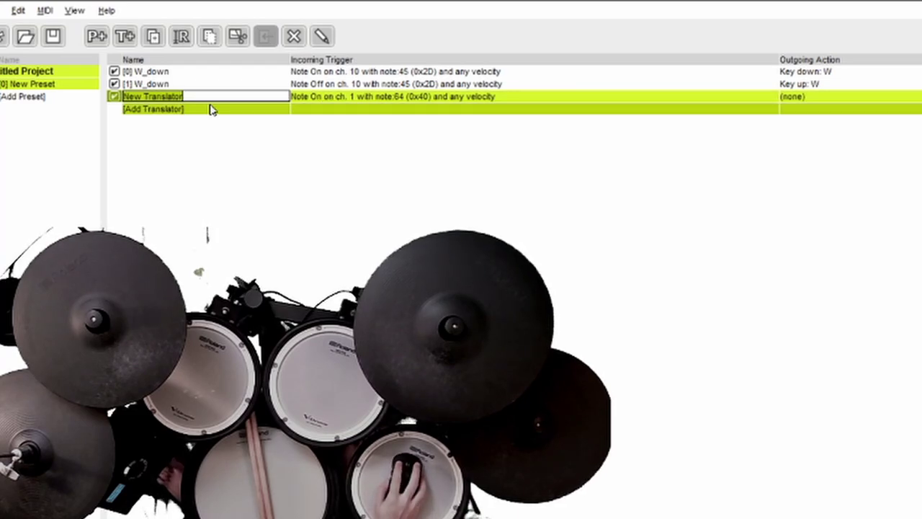
{"action": "type", "text": "G"}
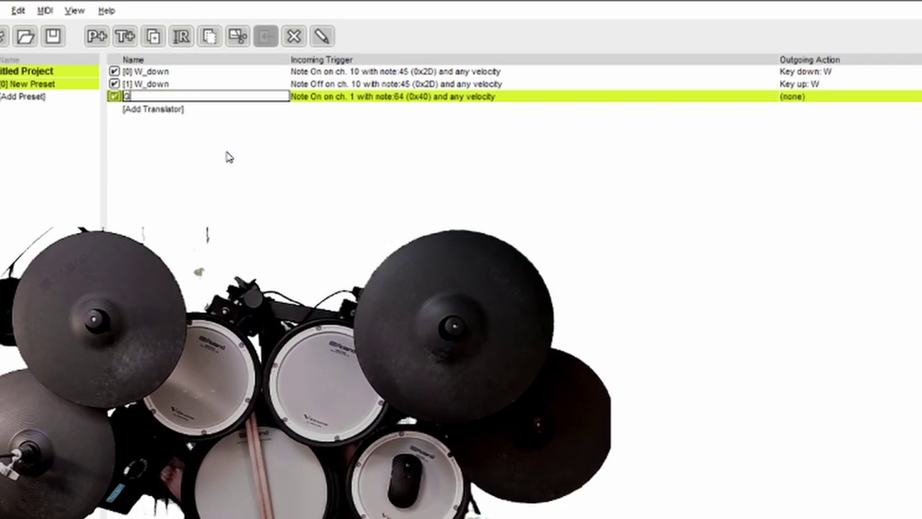
{"action": "type", "text": "_down"}
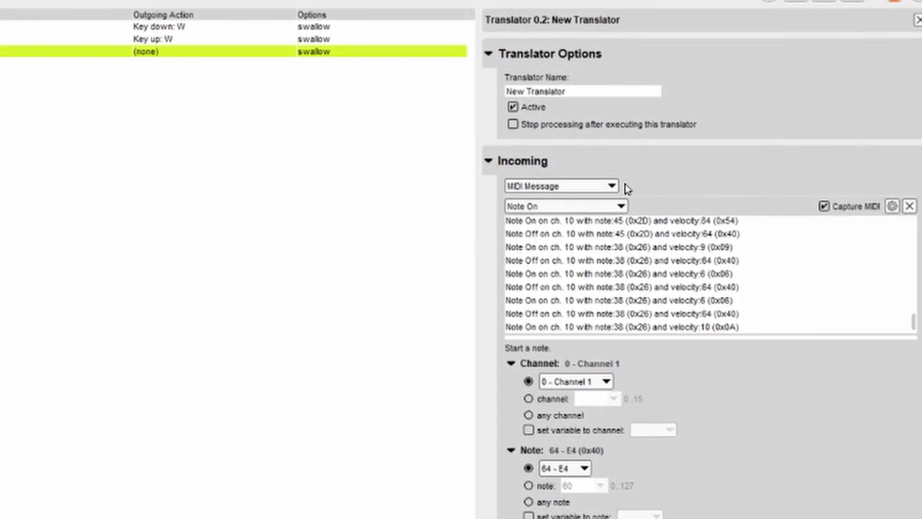
{"action": "left_click", "coordinate": [572, 207]}
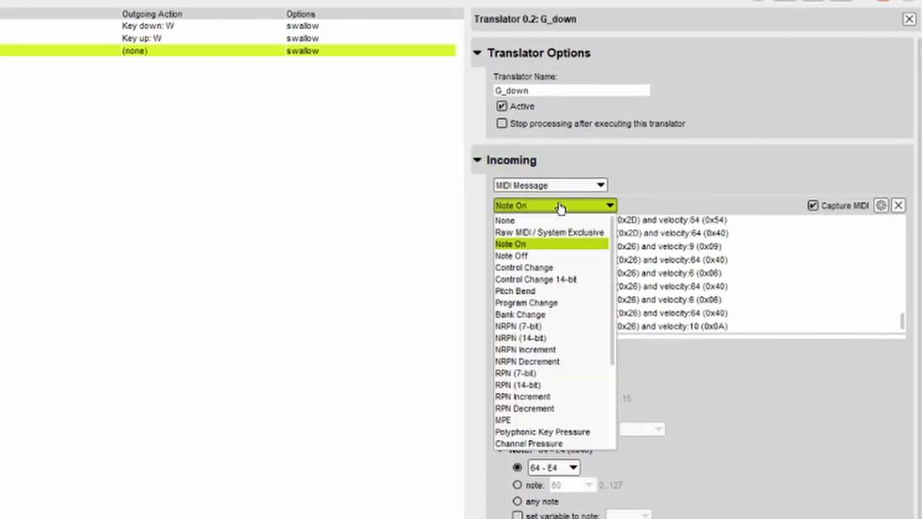
{"action": "left_click", "coordinate": [568, 269]}
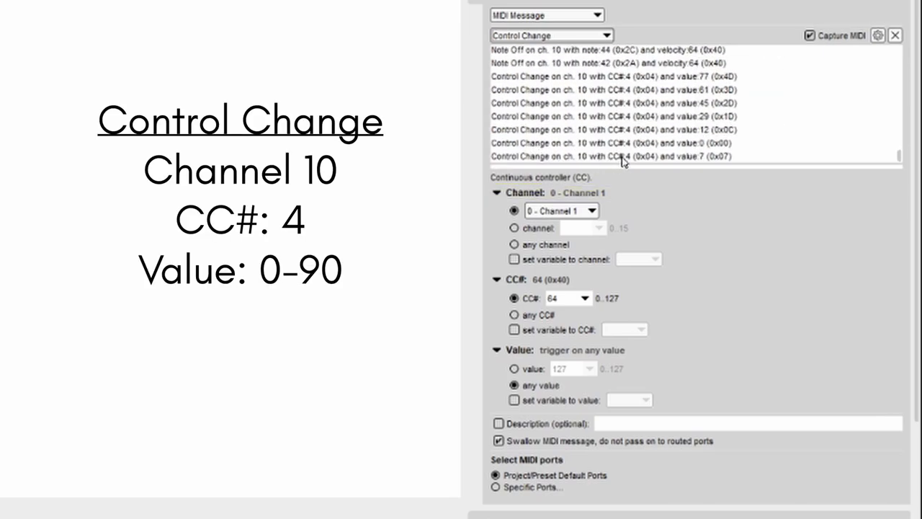
- Restrict the Control Change trigger to channel 10, CC# 4, and value 90
{"action": "left_click", "coordinate": [591, 211]}
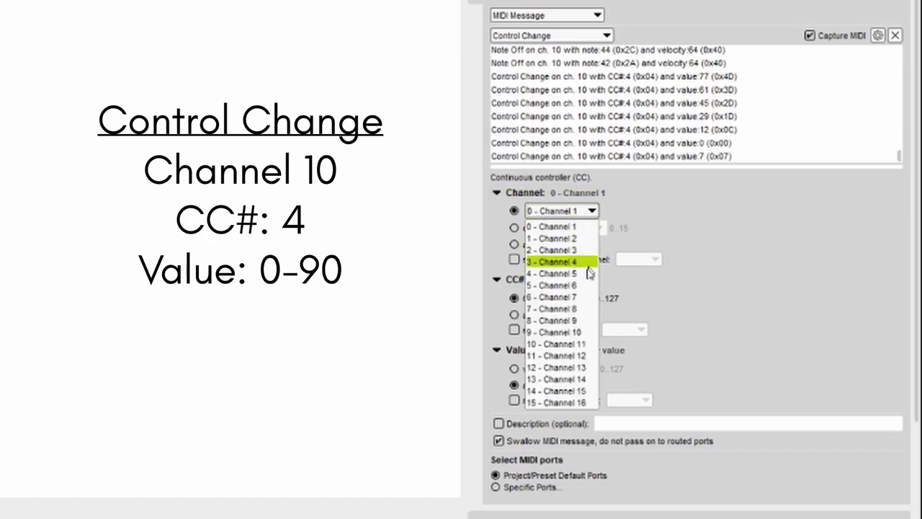
{"action": "left_click", "coordinate": [586, 331]}
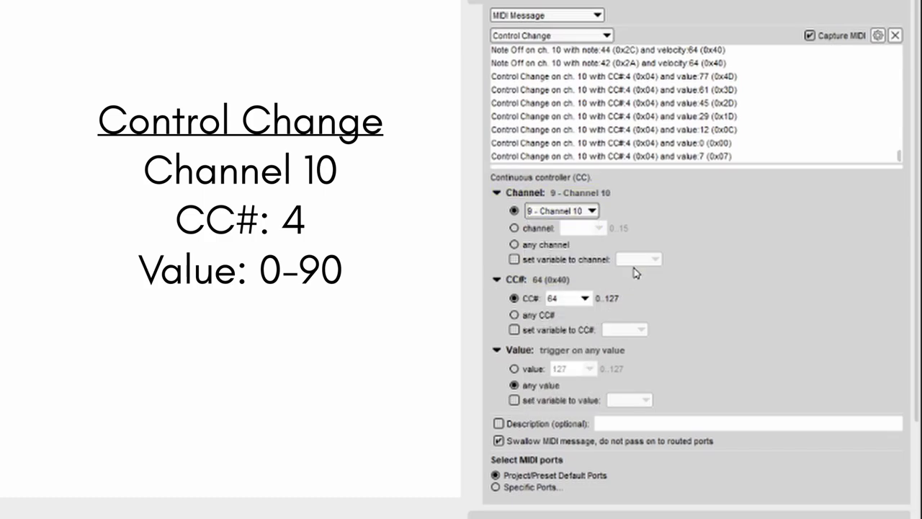
{"action": "left_click_drag", "start_coordinate": [570, 296], "coordinate": [548, 301]}
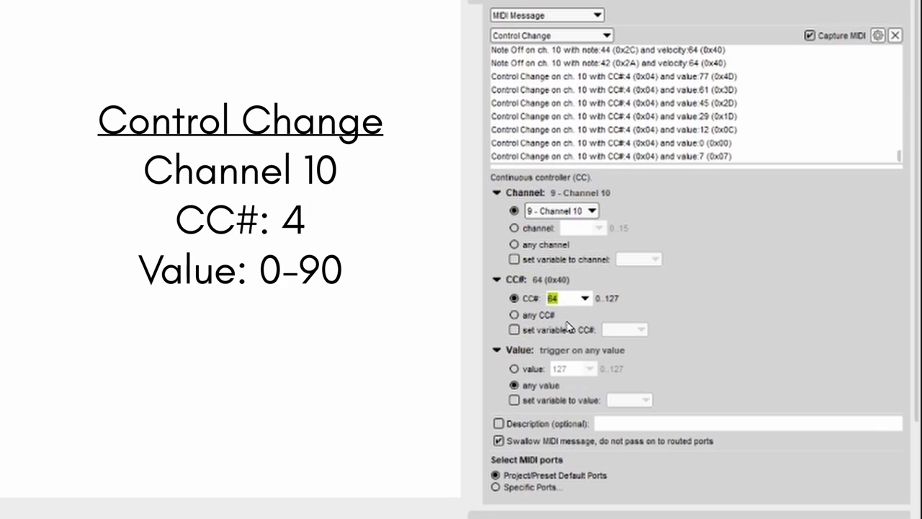
{"action": "type", "text": "4"}
{"action": "left_click", "coordinate": [534, 369]}
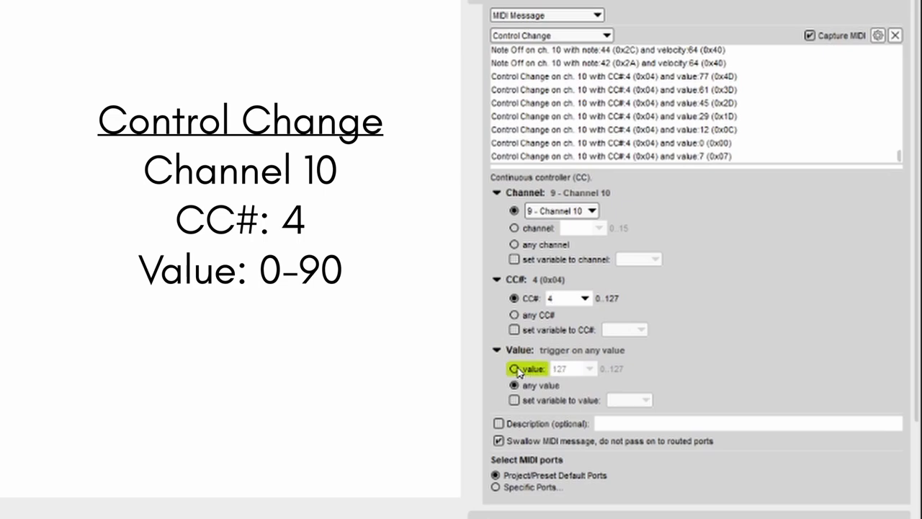
{"action": "left_click", "coordinate": [517, 370]}
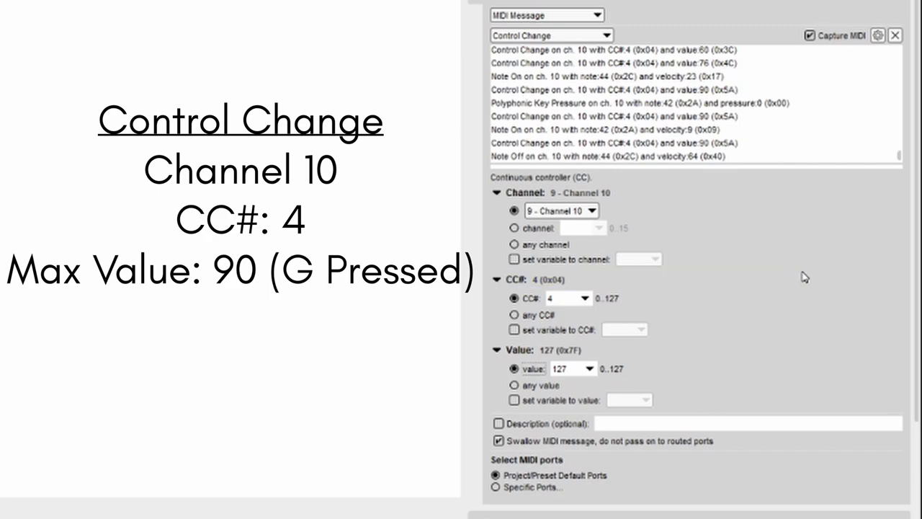
{"action": "left_click", "coordinate": [567, 370]}
{"action": "type", "text": "90"}
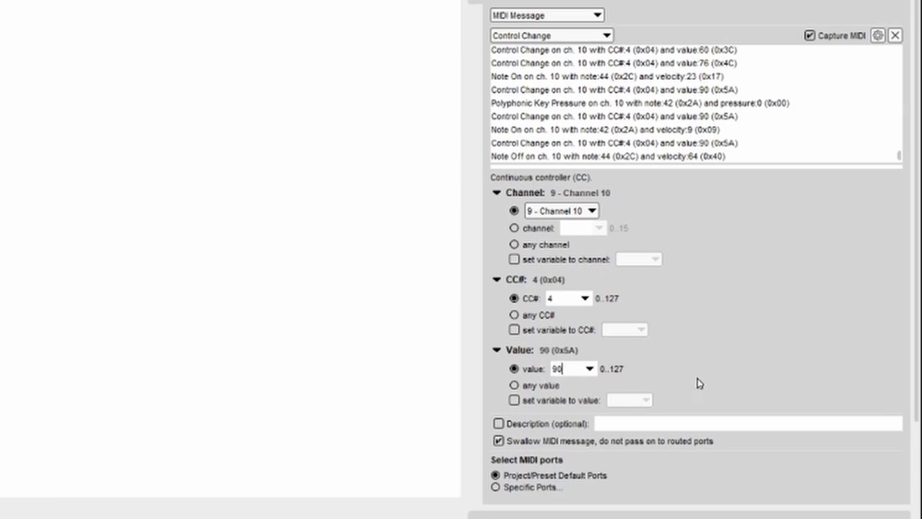
{"action": "scroll", "coordinate": [696, 383], "scroll_direction": "down", "scroll_amount": 10}
- Make G_down send a Key Stroke Down of G with key repeat turned off
{"action": "scroll", "coordinate": [685, 330], "scroll_direction": "down", "scroll_amount": 3}
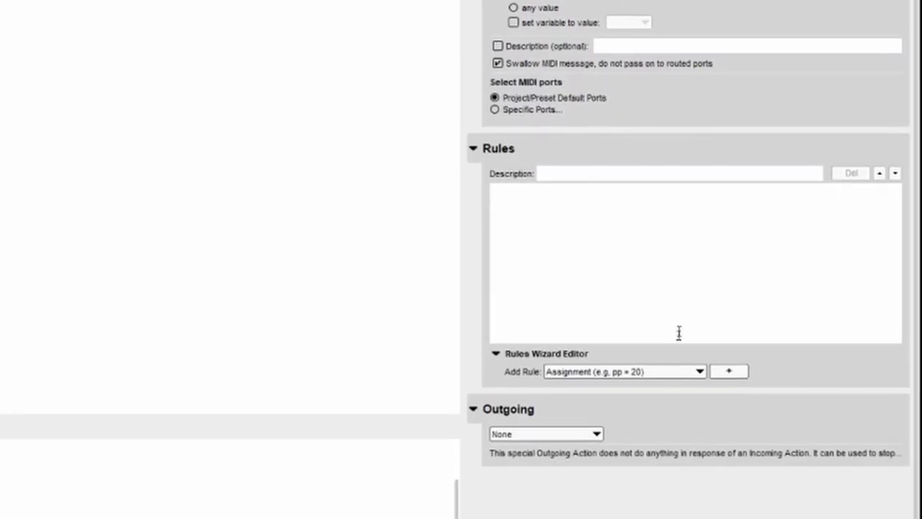
{"action": "left_click", "coordinate": [591, 404]}
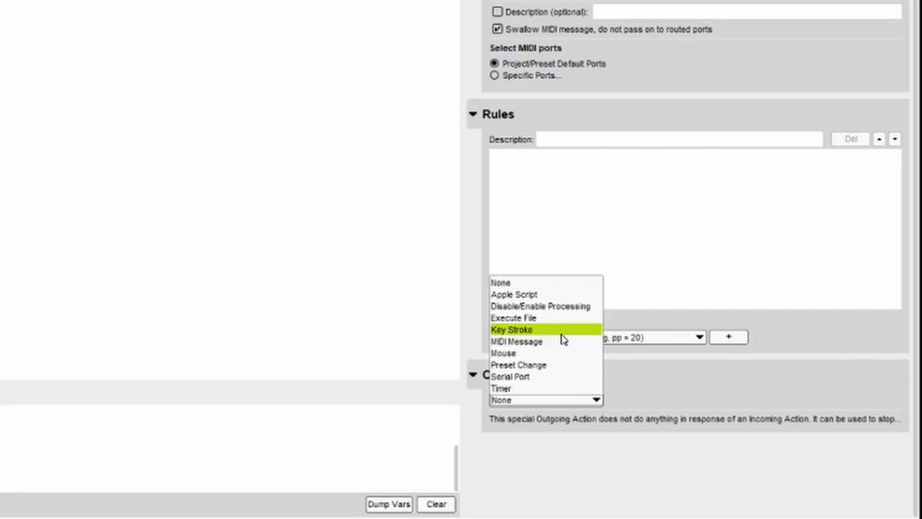
{"action": "left_click", "coordinate": [559, 331]}
{"action": "left_click", "coordinate": [609, 384]}
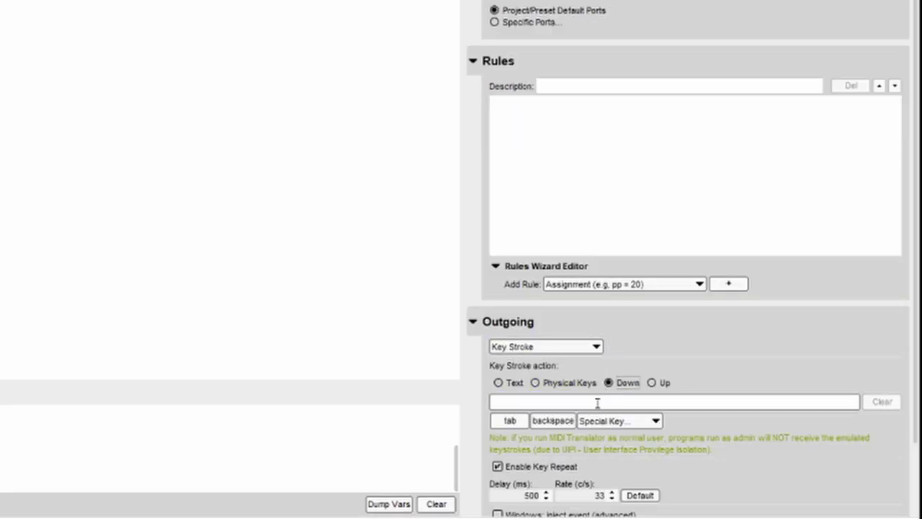
{"action": "key", "text": "g"}
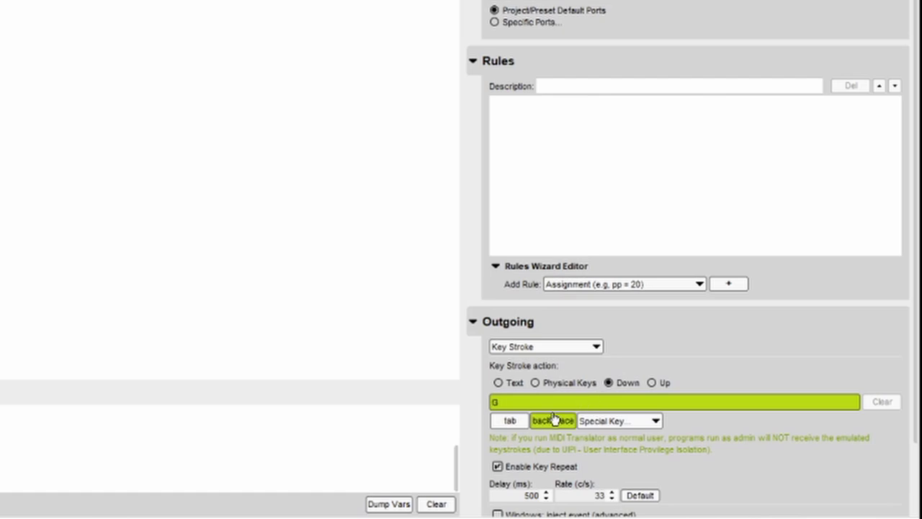
{"action": "left_click", "coordinate": [498, 467]}
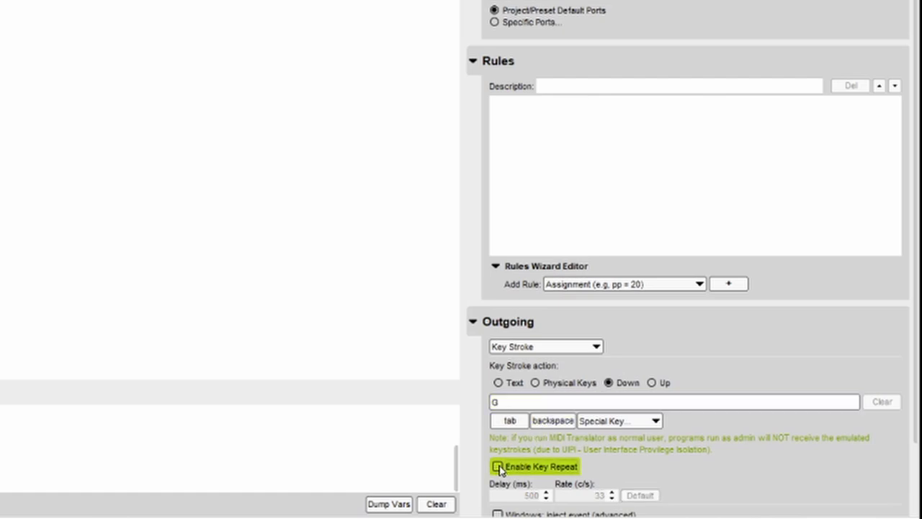
{"action": "scroll", "coordinate": [700, 369], "scroll_direction": "up", "scroll_amount": 3}
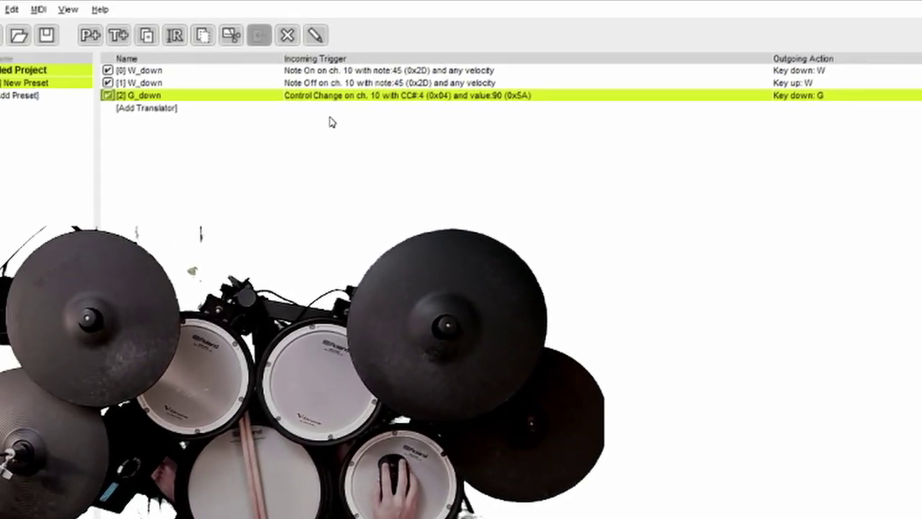
- Rename the second W translator to W_up
{"action": "left_click", "coordinate": [324, 96]}
{"action": "left_click", "coordinate": [206, 84]}
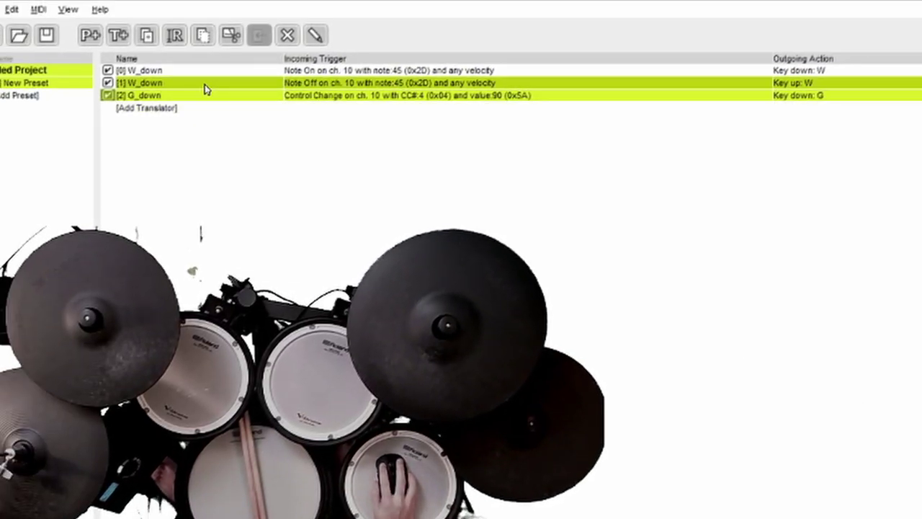
{"action": "left_click", "coordinate": [197, 84]}
{"action": "type", "text": "W_up"}
{"action": "key", "text": "Return"}
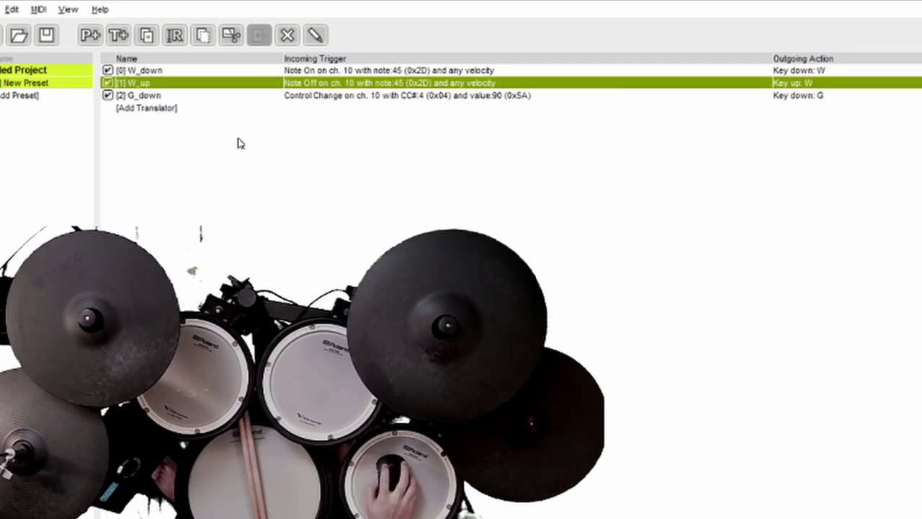
- Duplicate G_down and name the copy G_up
{"action": "right_click", "coordinate": [178, 97]}
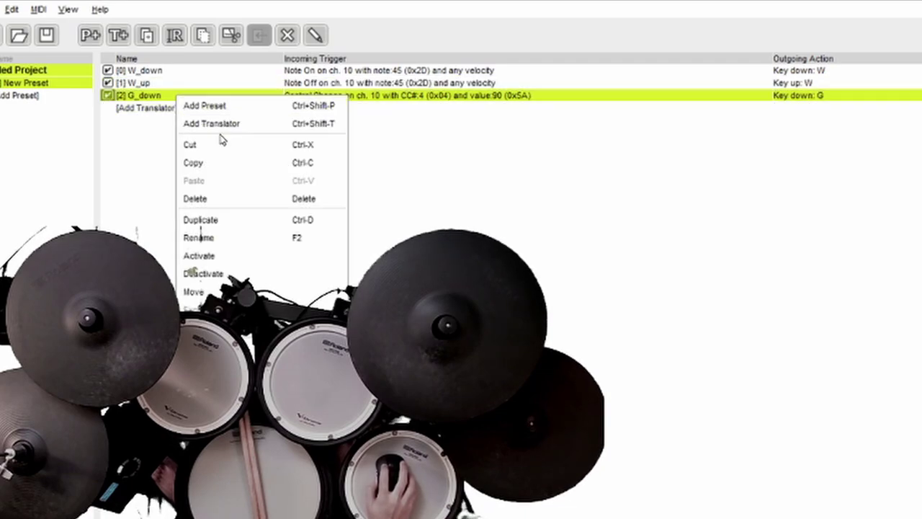
{"action": "left_click", "coordinate": [232, 220]}
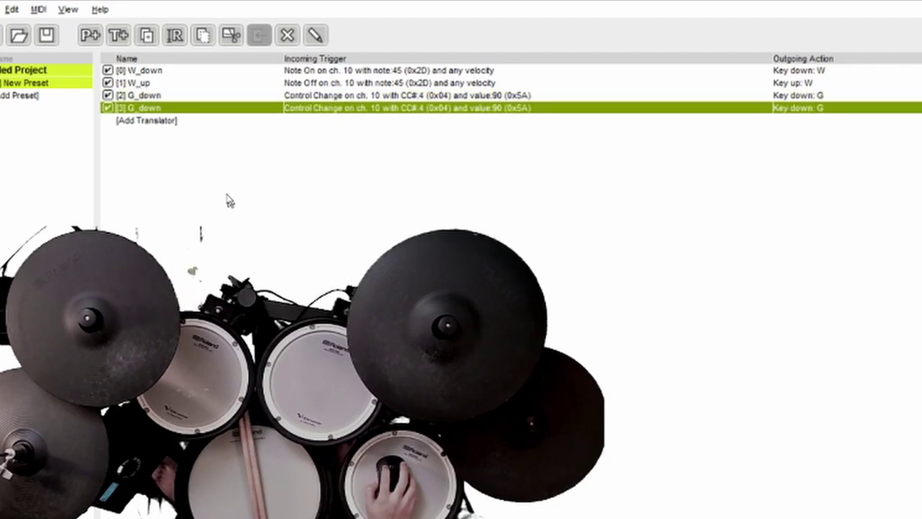
{"action": "left_click", "coordinate": [177, 109]}
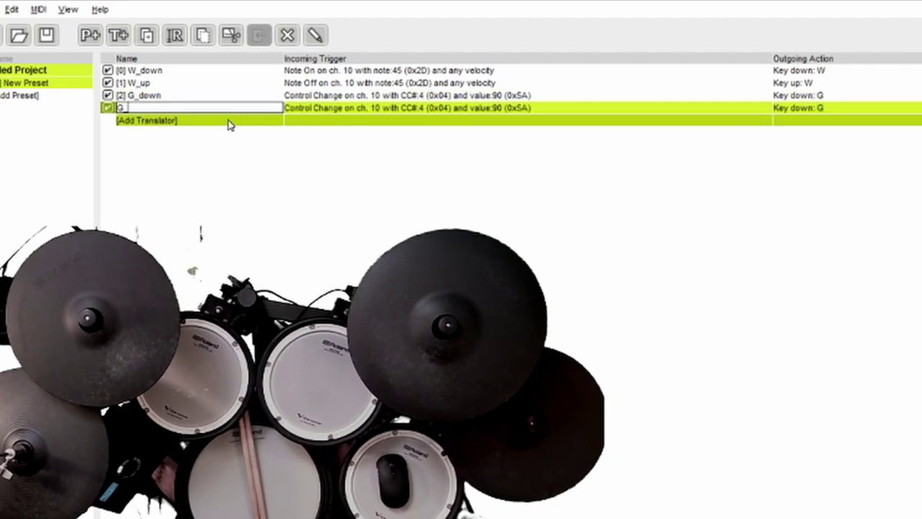
{"action": "type", "text": "up"}
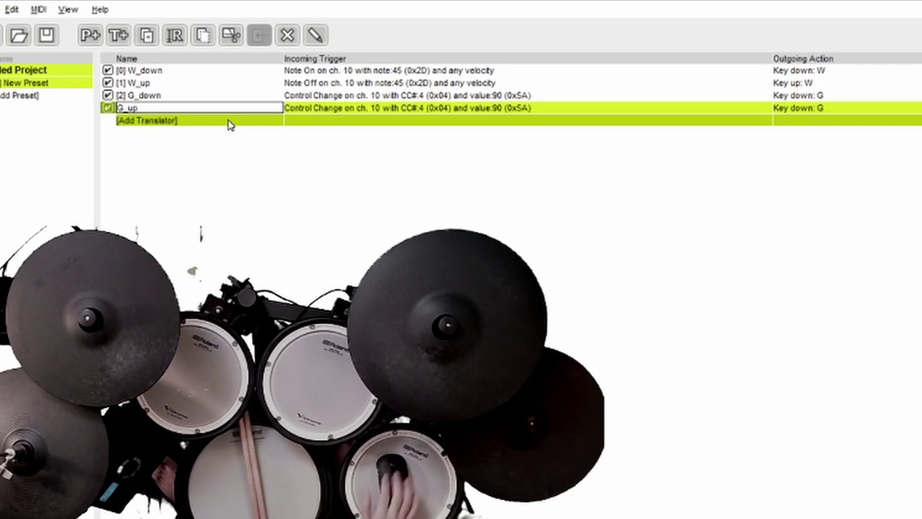
{"action": "key", "text": "Return"}
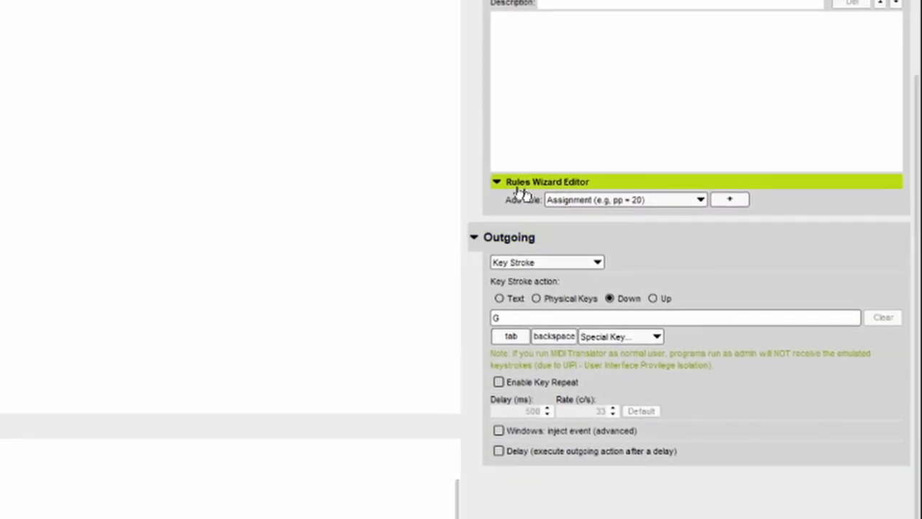
- Switch G_up's outgoing keystroke to Key Up so it releases G
{"action": "left_click", "coordinate": [661, 306]}
{"action": "scroll", "coordinate": [716, 324], "scroll_direction": "up", "scroll_amount": 5}
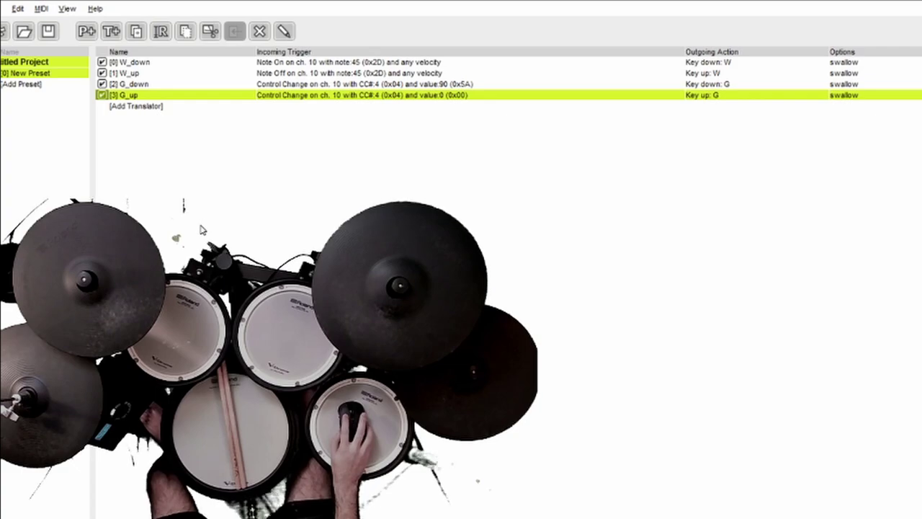
- Add a translator named K_down triggered by Polyphonic Key Pressure messages
{"action": "left_click", "coordinate": [148, 108]}
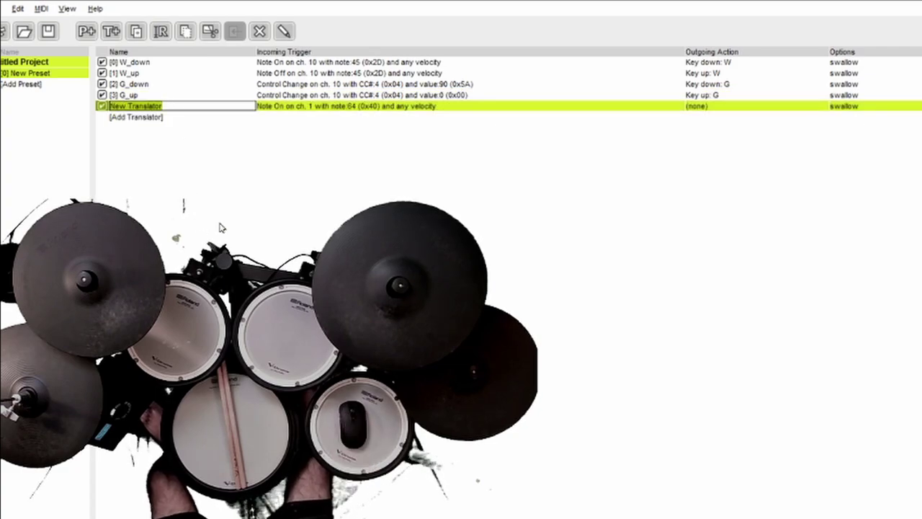
{"action": "type", "text": "K"}
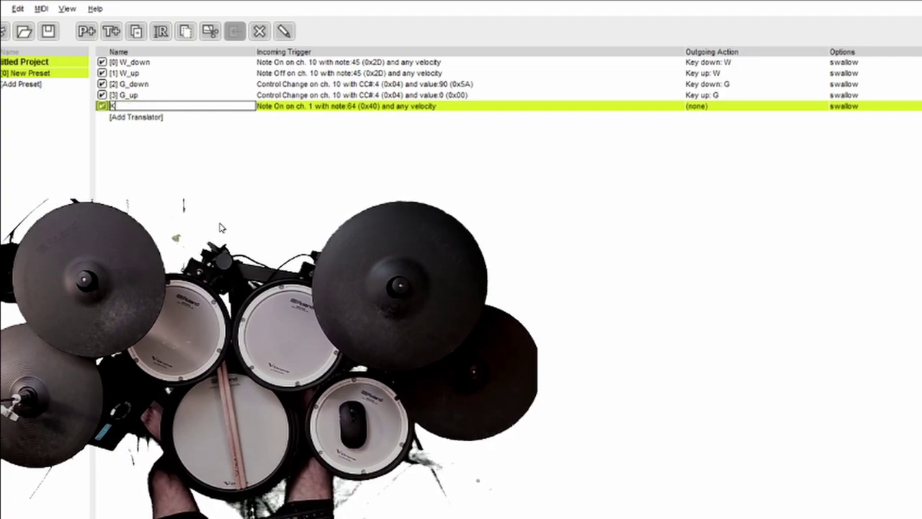
{"action": "type", "text": "_down"}
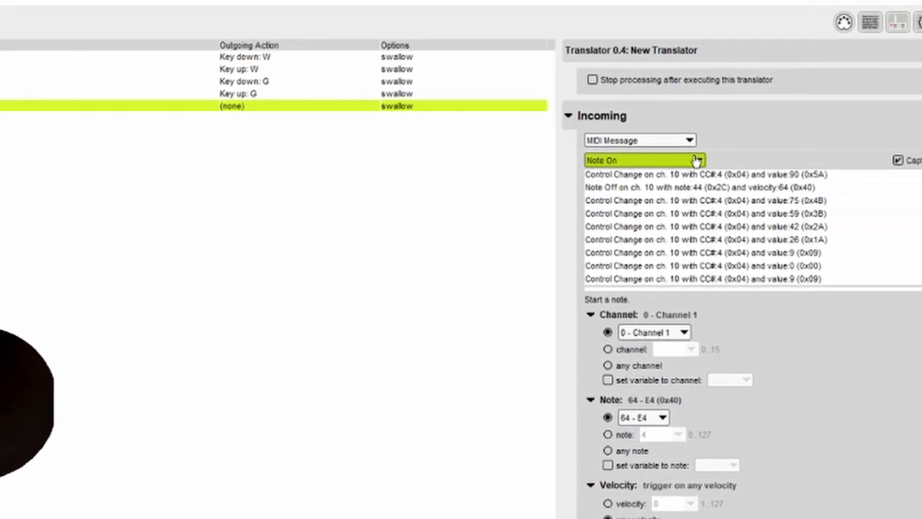
{"action": "left_click", "coordinate": [607, 160]}
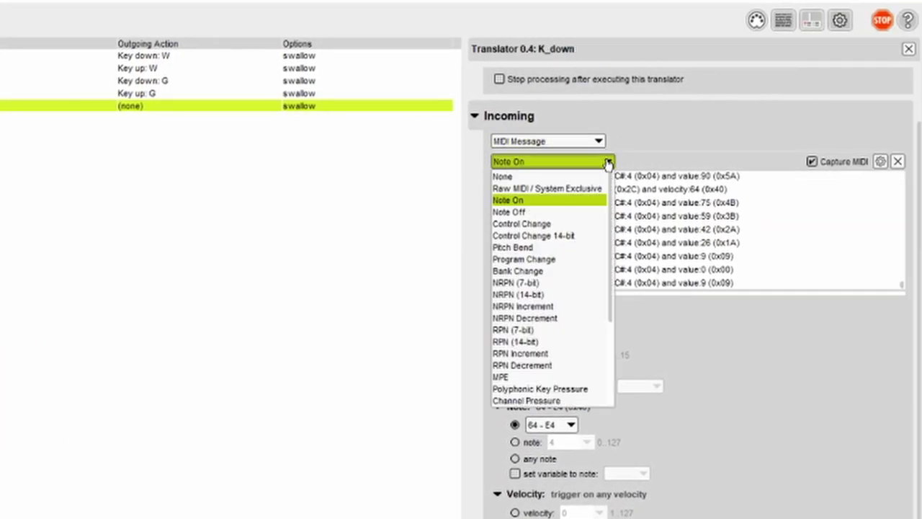
{"action": "left_click", "coordinate": [552, 389]}
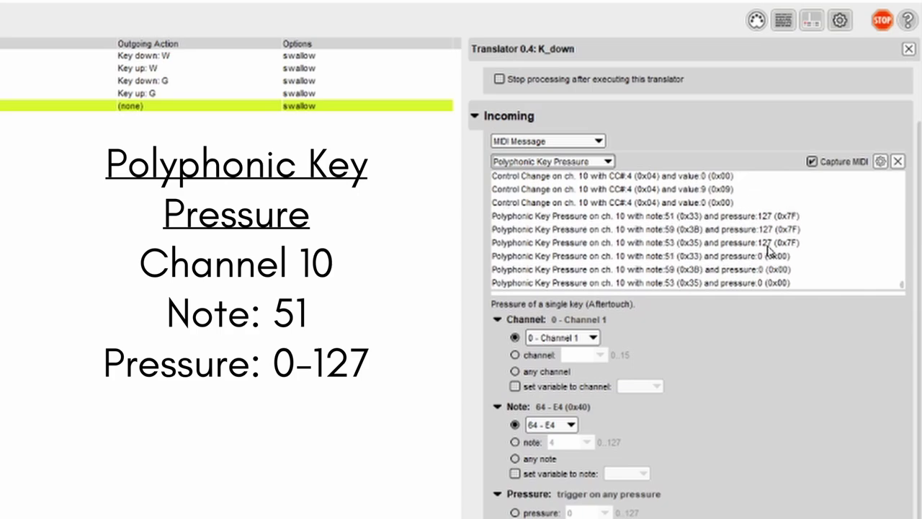
{"action": "scroll", "coordinate": [770, 250], "scroll_direction": "down", "scroll_amount": 1}
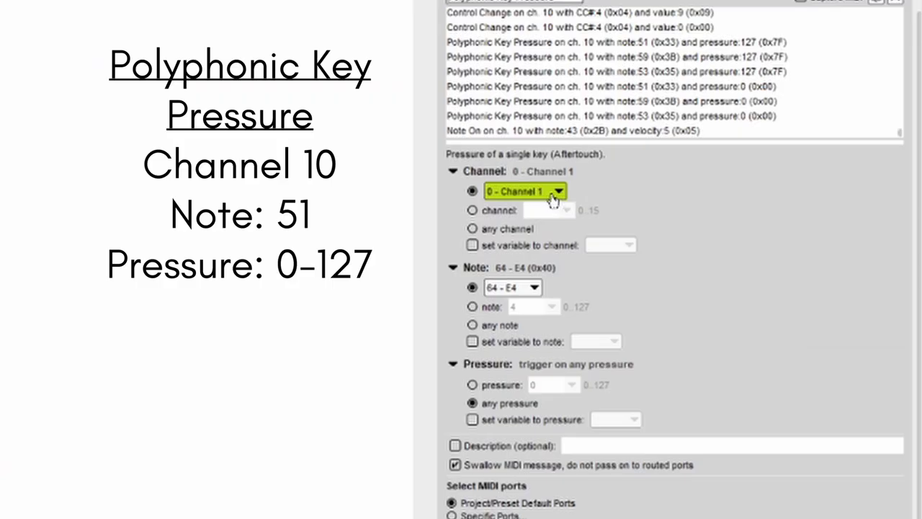
- Set K_down's trigger to channel 10, note 51 (D#3), with pressure 127
{"action": "left_click", "coordinate": [552, 200]}
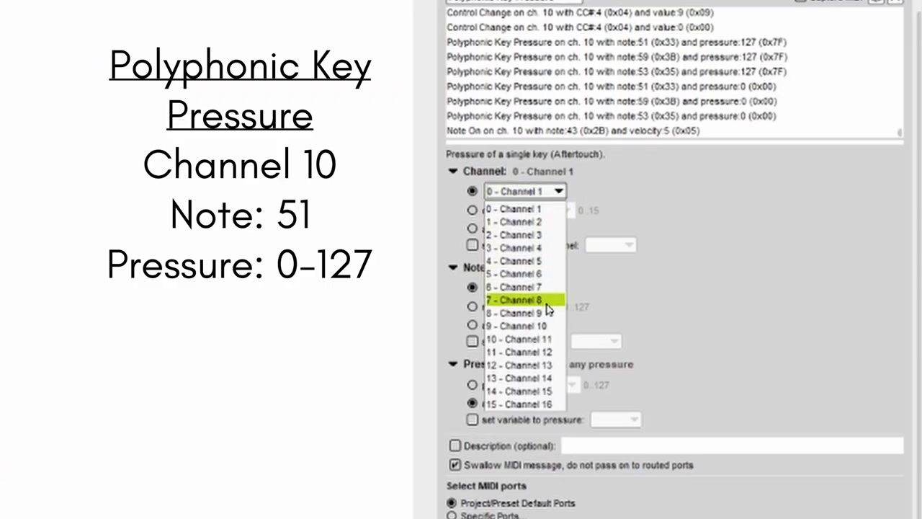
{"action": "left_click", "coordinate": [545, 324]}
{"action": "left_click", "coordinate": [524, 288]}
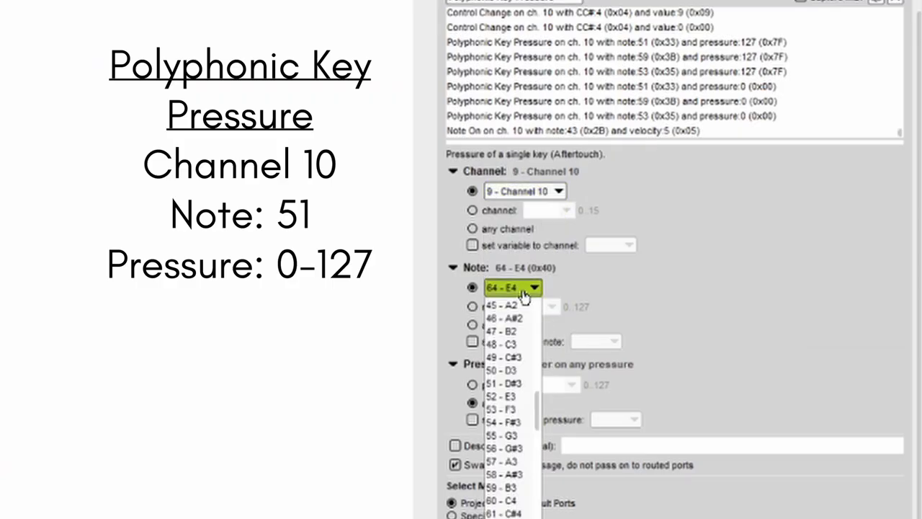
{"action": "left_click", "coordinate": [515, 384]}
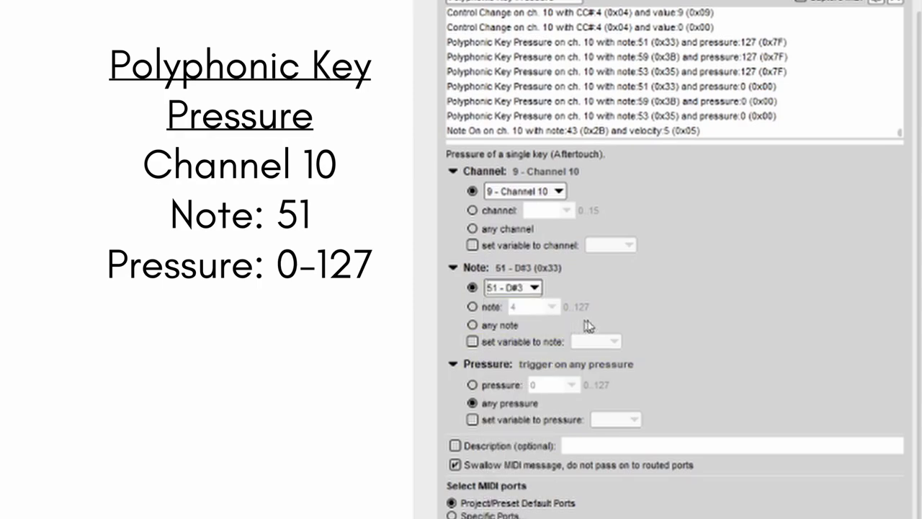
{"action": "left_click", "coordinate": [495, 386]}
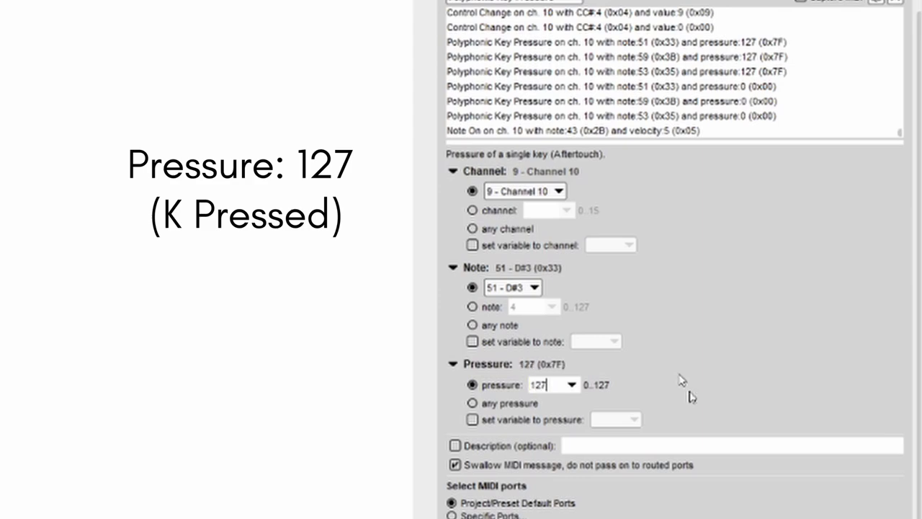
{"action": "scroll", "coordinate": [678, 386], "scroll_direction": "down", "scroll_amount": 10}
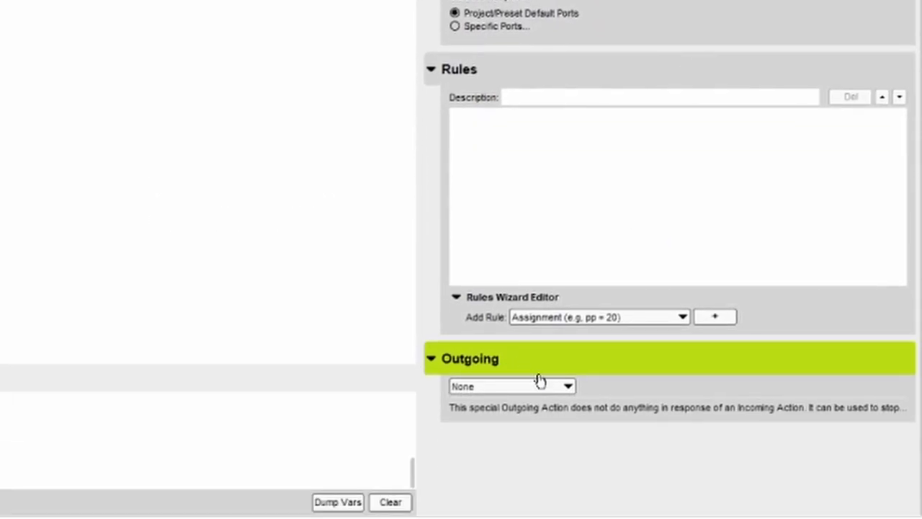
- Make K_down send a Key Stroke down of K with key repeat disabled
{"action": "left_click", "coordinate": [541, 384]}
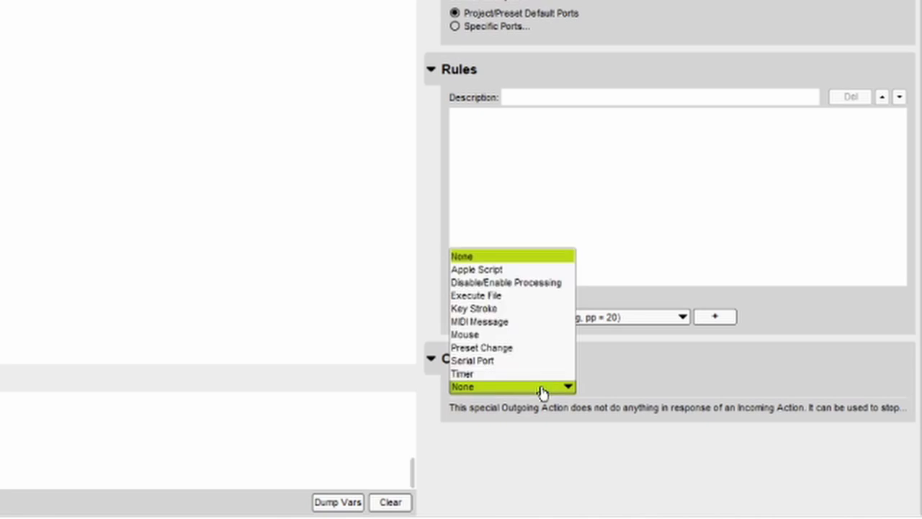
{"action": "left_click", "coordinate": [545, 314]}
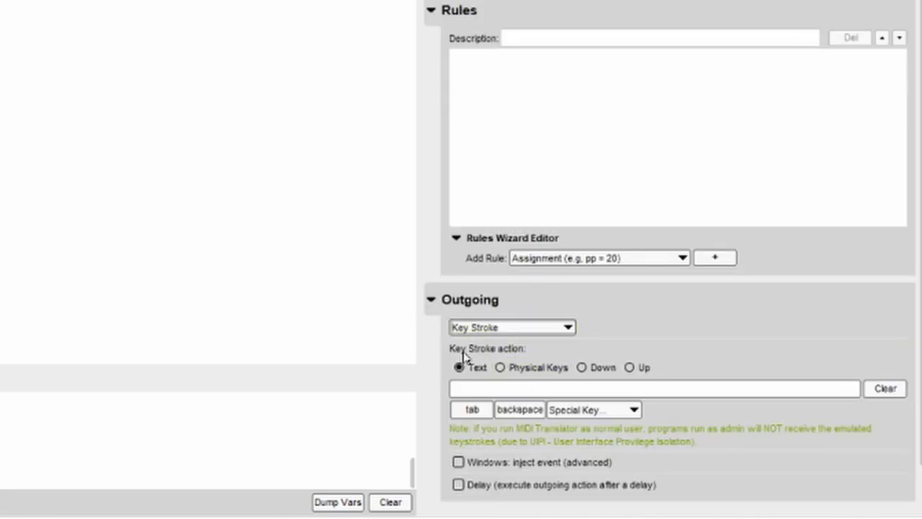
{"action": "left_click", "coordinate": [581, 367]}
{"action": "left_click", "coordinate": [574, 390]}
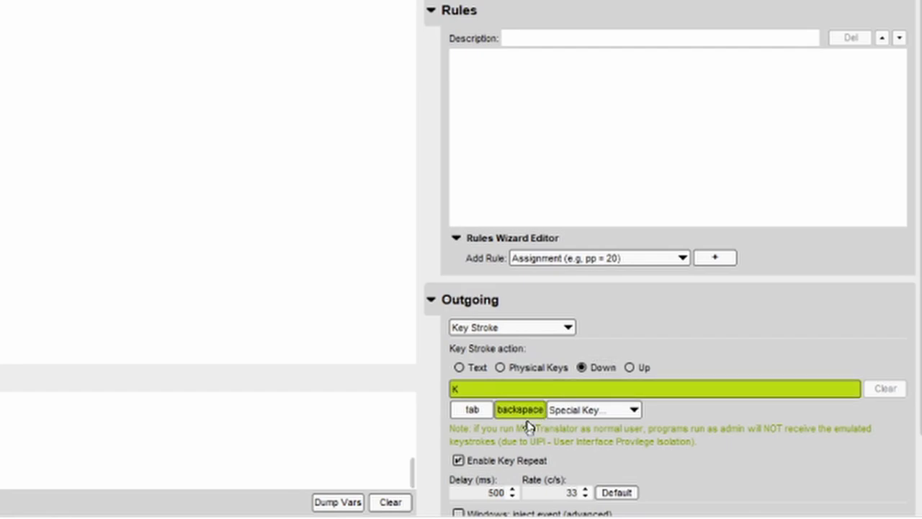
{"action": "left_click", "coordinate": [459, 461]}
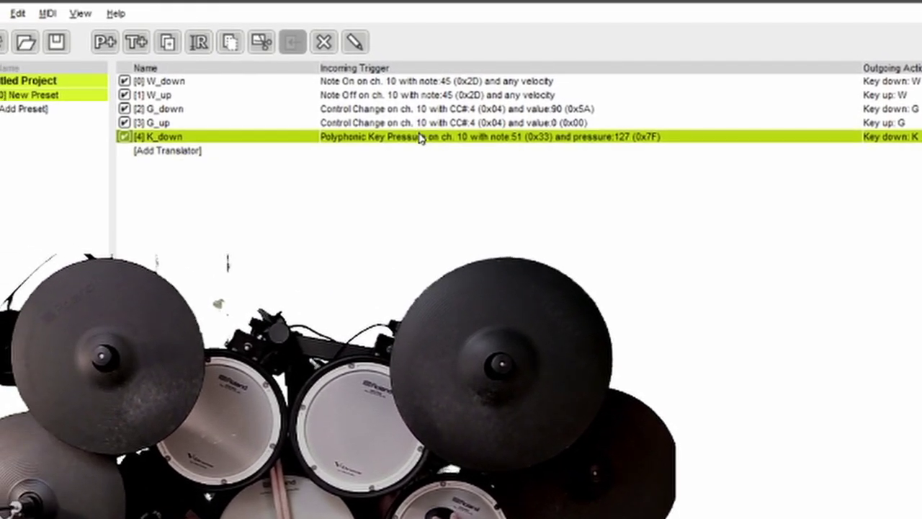
- Duplicate the K_down translator and rename the copy K_up
{"action": "right_click", "coordinate": [301, 75]}
{"action": "left_click", "coordinate": [443, 270]}
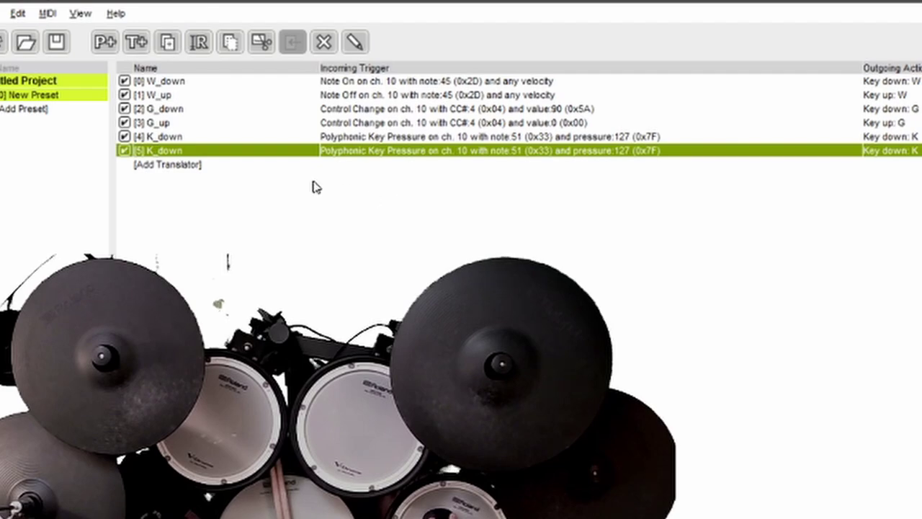
{"action": "left_click", "coordinate": [244, 152]}
{"action": "key", "text": "BackSpace"}
{"action": "key", "text": "BackSpace"}
{"action": "key", "text": "BackSpace"}
{"action": "key", "text": "BackSpace"}
{"action": "key", "text": "BackSpace"}
{"action": "type", "text": "_up"}
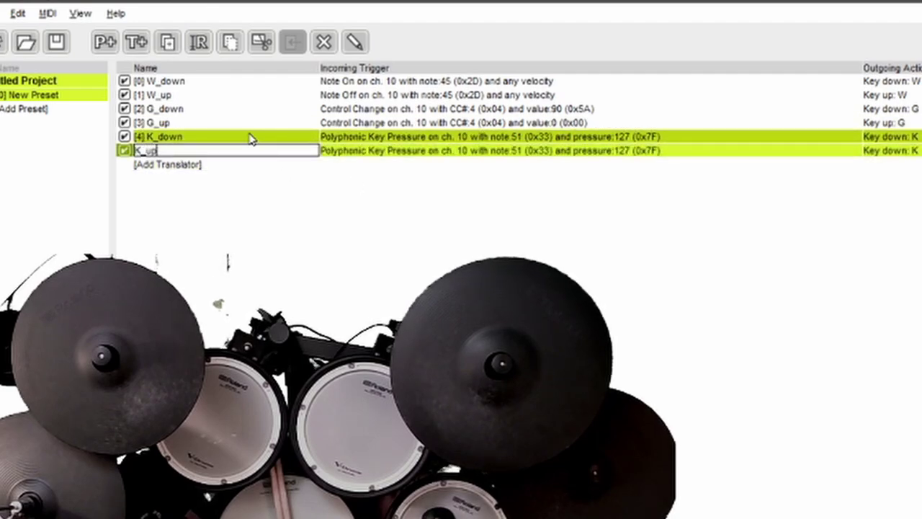
{"action": "key", "text": "Return"}
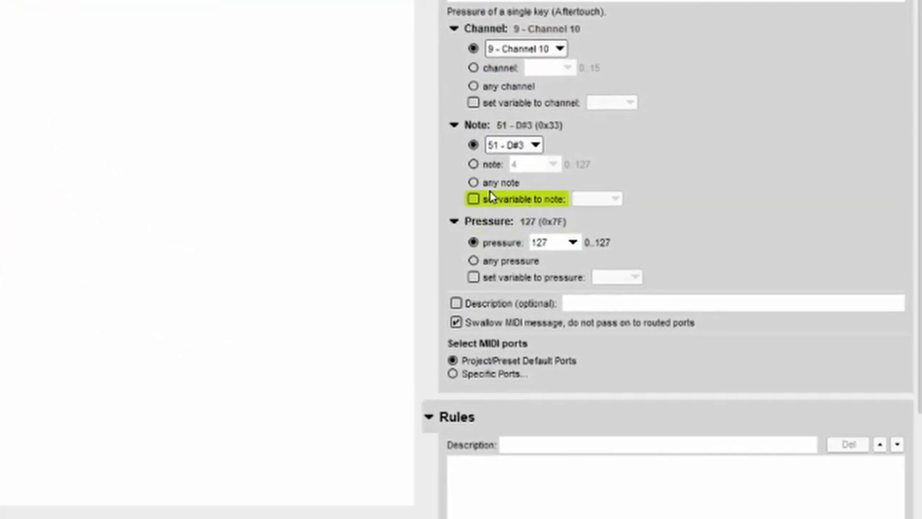
- Set K_up's pressure to 0 and switch its keystroke to Up
{"action": "double_click", "coordinate": [533, 242]}
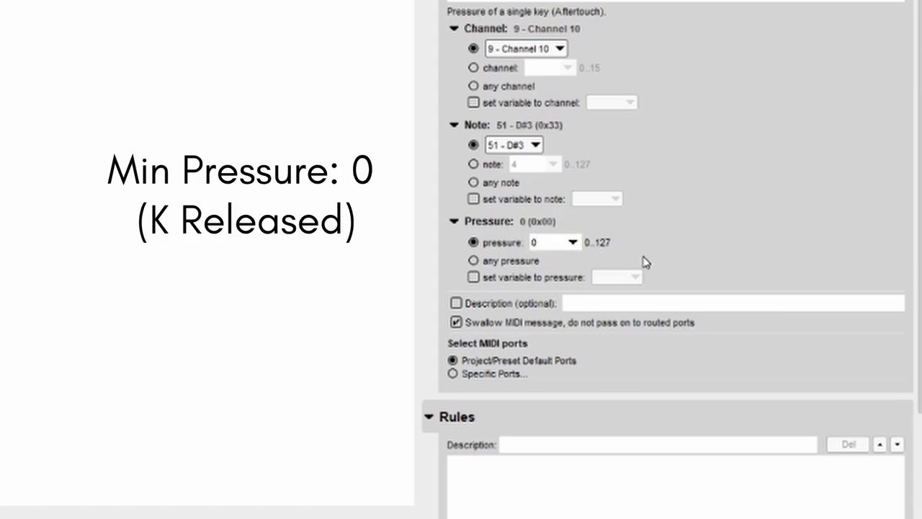
{"action": "scroll", "coordinate": [685, 281], "scroll_direction": "down", "scroll_amount": 5}
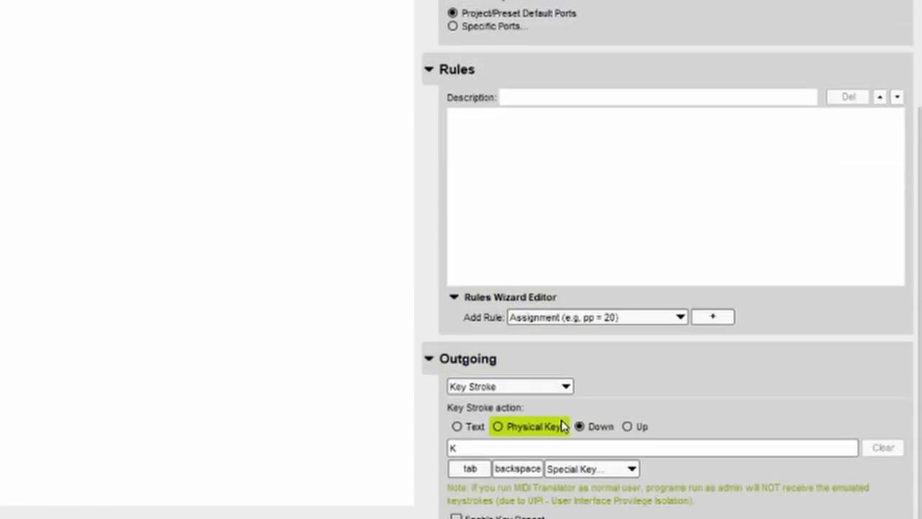
{"action": "left_click", "coordinate": [627, 427]}
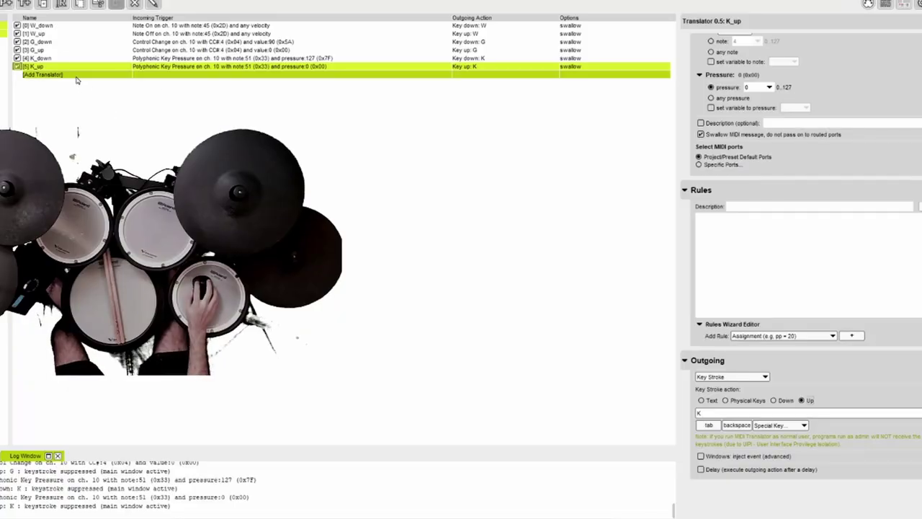
- Add a translator on channel 10, note 43 (G2) that presses the D key down
{"action": "double_click", "coordinate": [73, 77]}
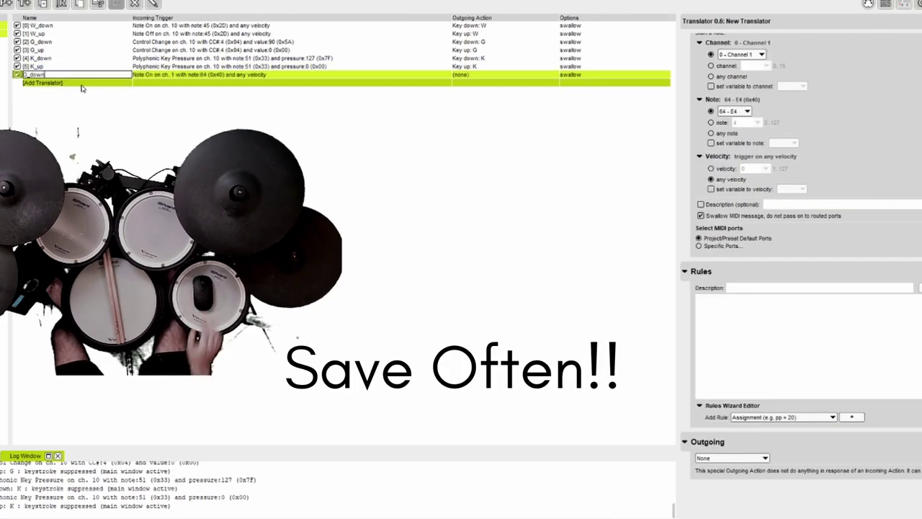
{"action": "left_click", "coordinate": [761, 116]}
{"action": "left_click", "coordinate": [735, 196]}
{"action": "left_click", "coordinate": [748, 173]}
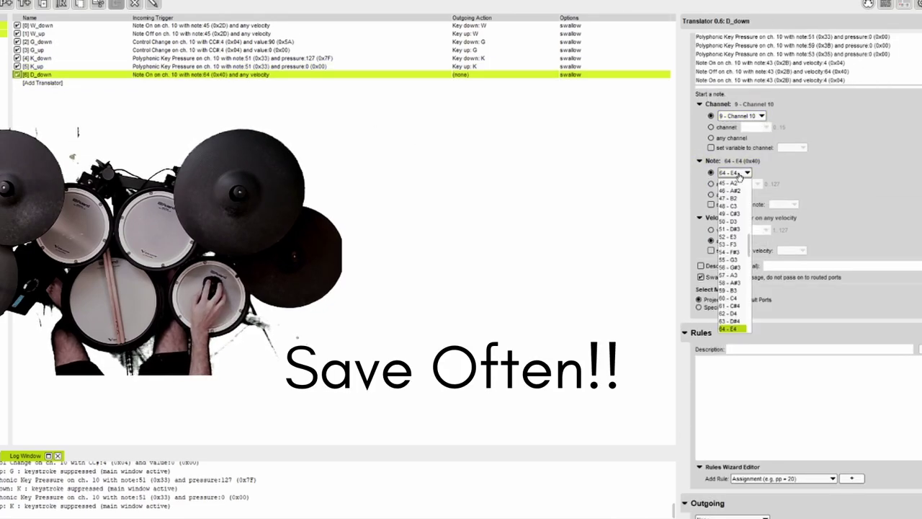
{"action": "left_click", "coordinate": [731, 213]}
{"action": "left_click", "coordinate": [731, 454]}
{"action": "left_click", "coordinate": [741, 412]}
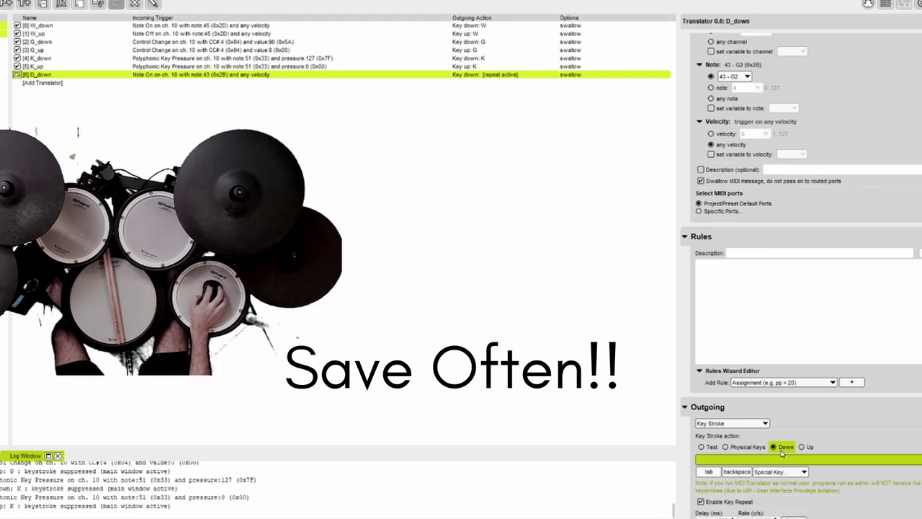
{"action": "left_click", "coordinate": [773, 447]}
{"action": "type", "text": "D"}
- Create A_down pressing A, then duplicate it as a Note Off release translator
{"action": "left_click", "coordinate": [317, 156]}
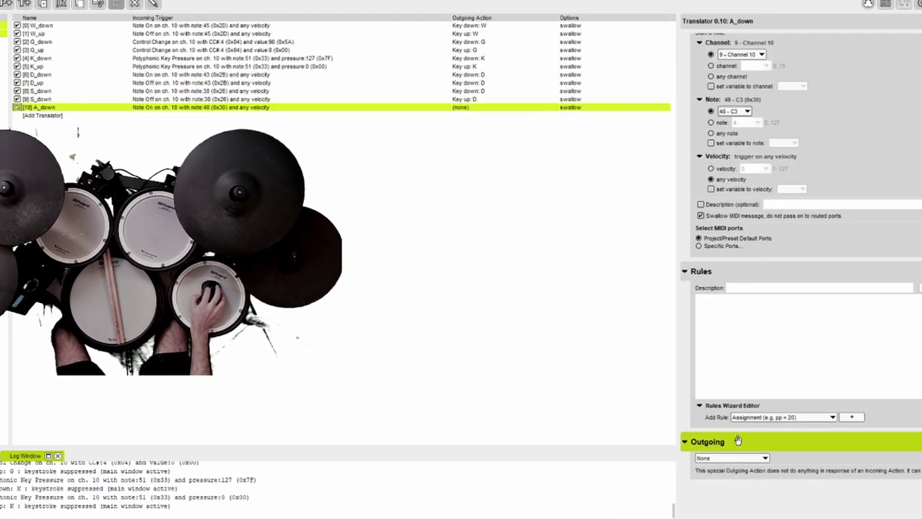
{"action": "left_click", "coordinate": [774, 401]}
{"action": "type", "text": "A"}
{"action": "right_click", "coordinate": [223, 108]}
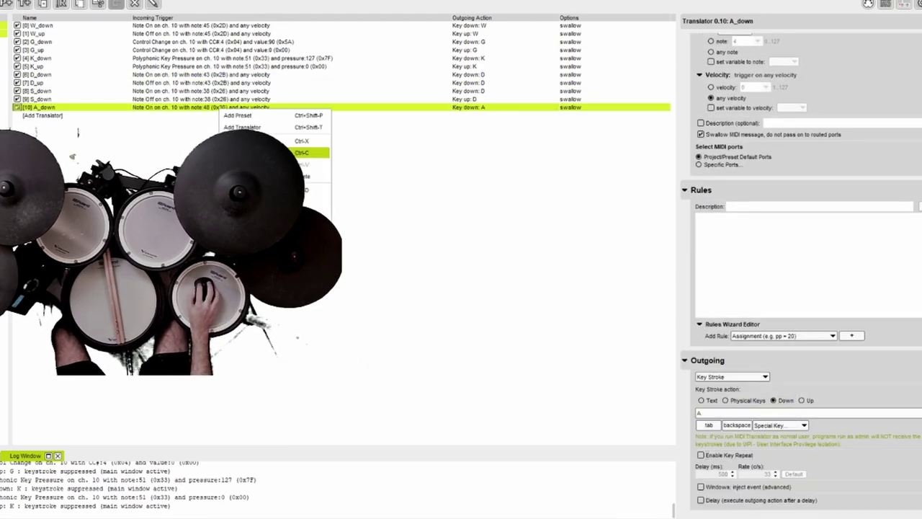
{"action": "left_click", "coordinate": [317, 156]}
{"action": "left_click", "coordinate": [735, 125]}
{"action": "left_click", "coordinate": [728, 144]}
{"action": "scroll", "coordinate": [805, 271], "scroll_direction": "down", "scroll_amount": 1}
{"action": "scroll", "coordinate": [805, 271], "scroll_direction": "down", "scroll_amount": 3}
- Add Space_down on channel 10, note 36 (C2), plus a duplicate that releases the key
{"action": "key", "text": "ctrl+t"}
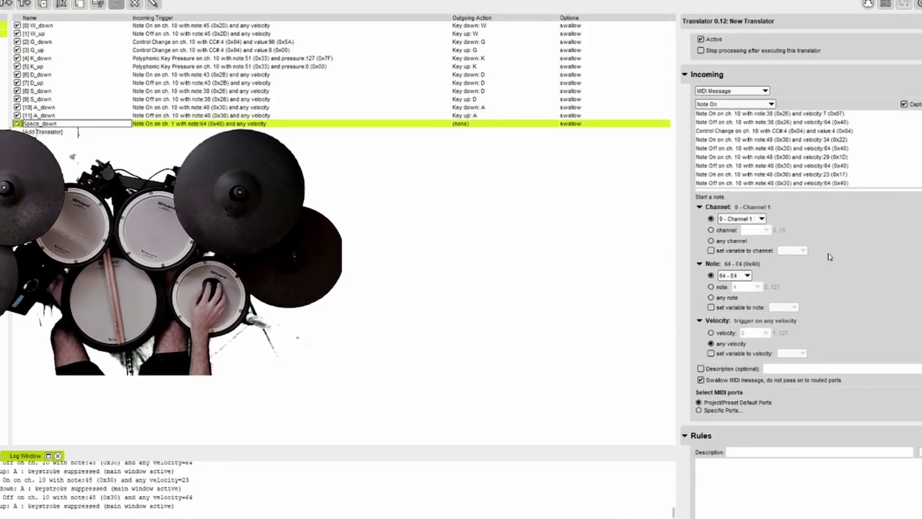
{"action": "left_click", "coordinate": [743, 218]}
{"action": "left_click", "coordinate": [738, 296]}
{"action": "left_click", "coordinate": [735, 275]}
{"action": "left_click", "coordinate": [749, 353]}
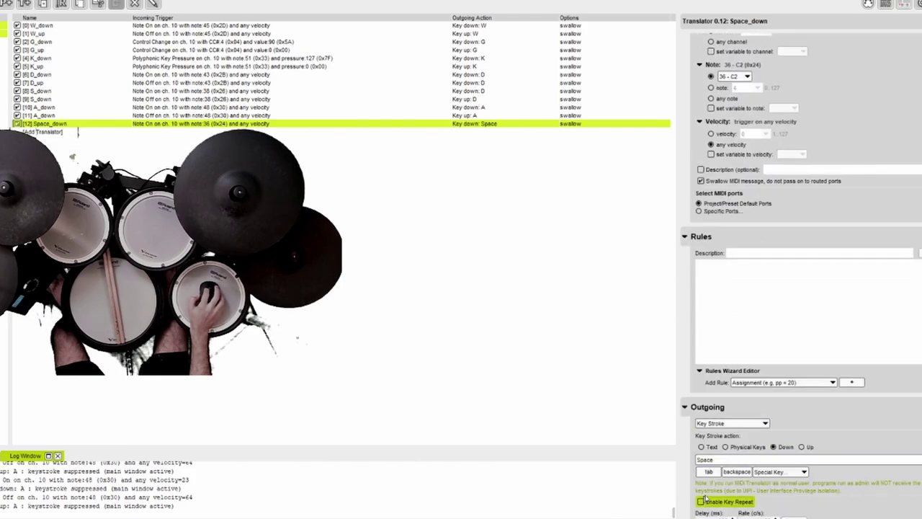
{"action": "right_click", "coordinate": [132, 123]}
{"action": "left_click", "coordinate": [155, 171]}
{"action": "left_click", "coordinate": [802, 447]}
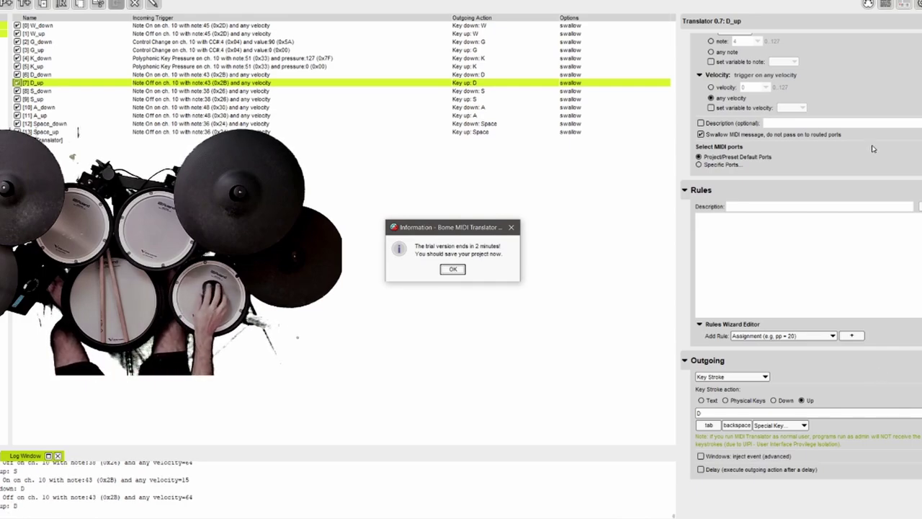
- Dismiss the trial-ending warning and close the project file dialog without changes
{"action": "left_click", "coordinate": [454, 269]}
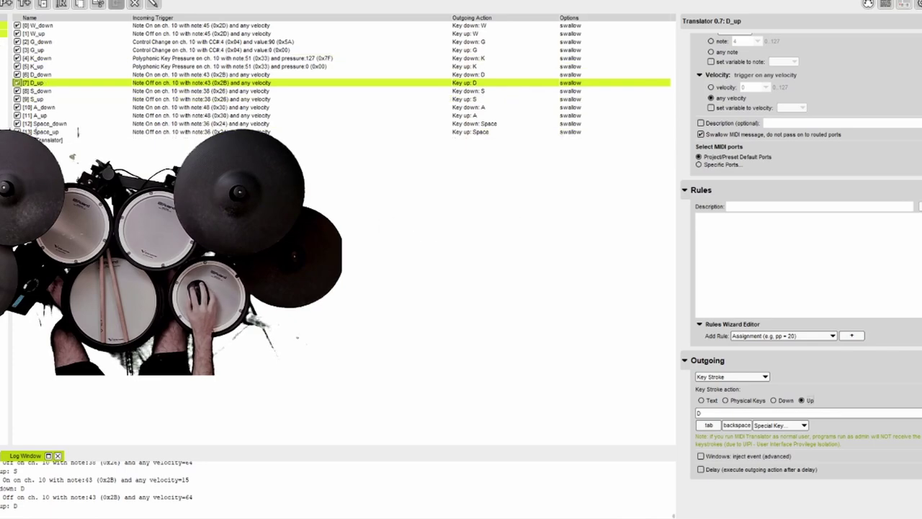
{"action": "key", "text": "ctrl+o"}
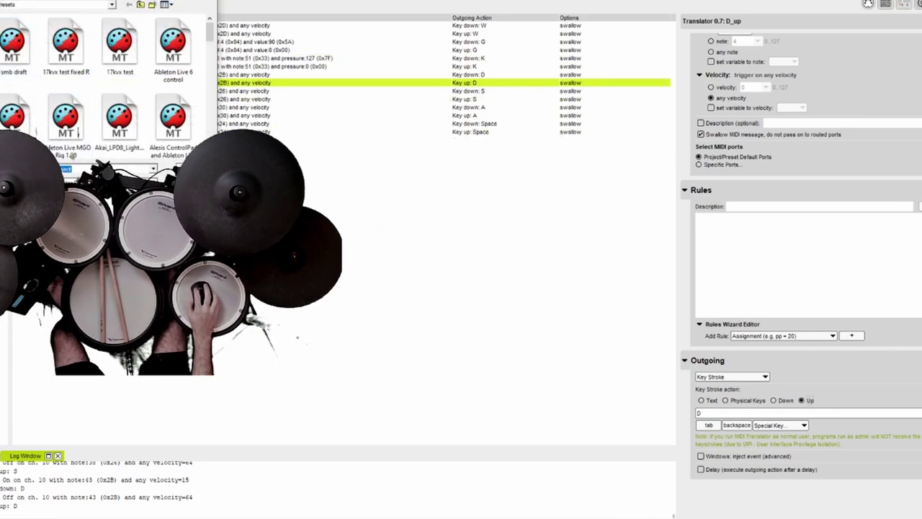
{"action": "key", "text": "Escape"}
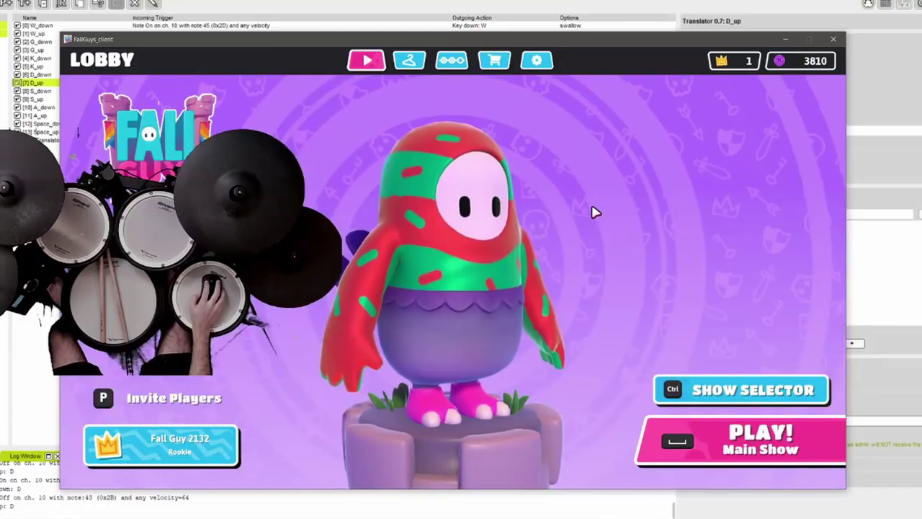
- Go to the lobby's gear Settings and choose the Keyboard controls tile
{"action": "left_click", "coordinate": [537, 62]}
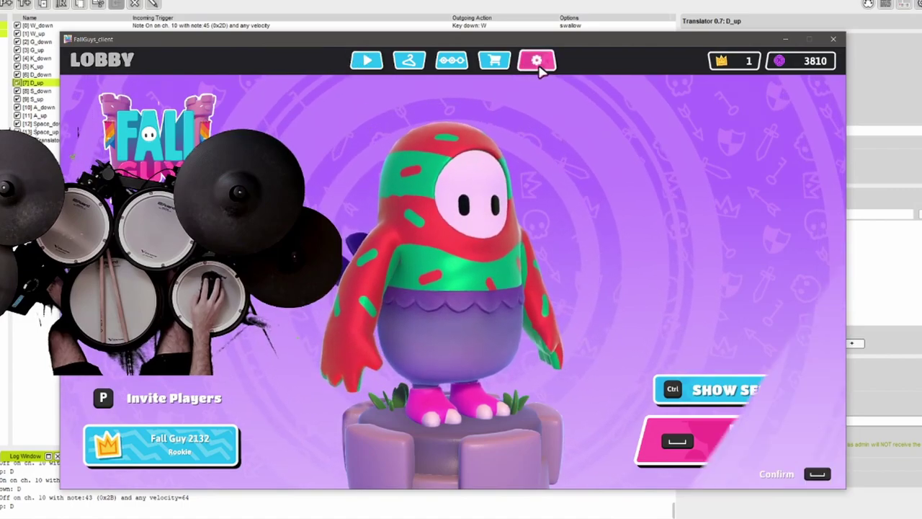
{"action": "left_click", "coordinate": [565, 189]}
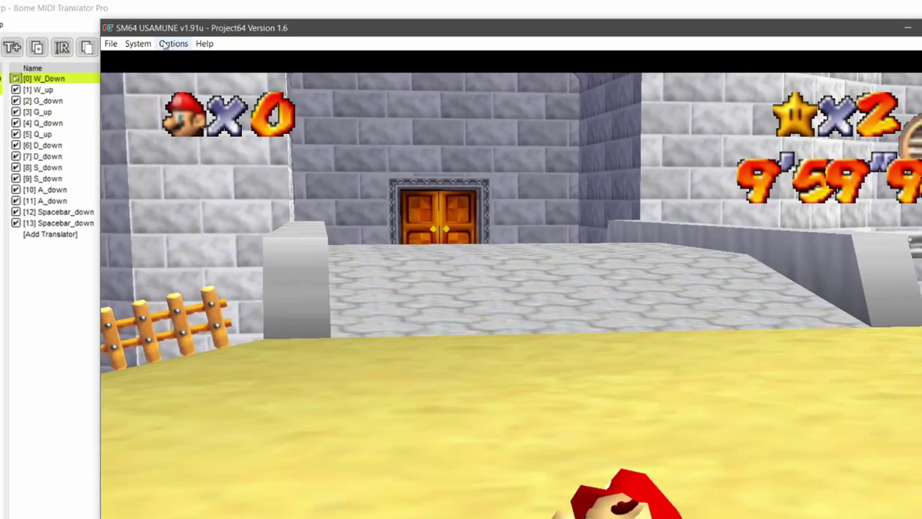
- Review the controller plugin bindings (W stick up, G for Z, K for Start) and save them
{"action": "left_click", "coordinate": [173, 43]}
{"action": "left_click", "coordinate": [207, 116]}
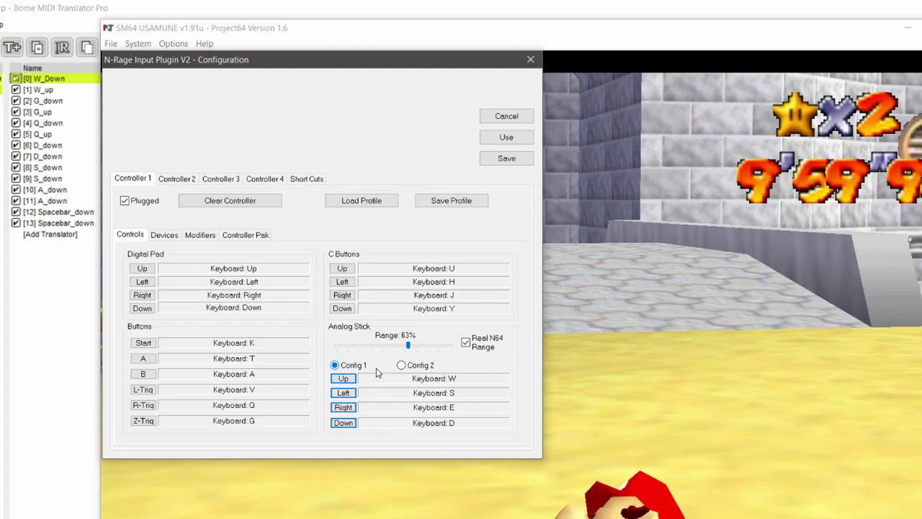
{"action": "left_click", "coordinate": [510, 162]}
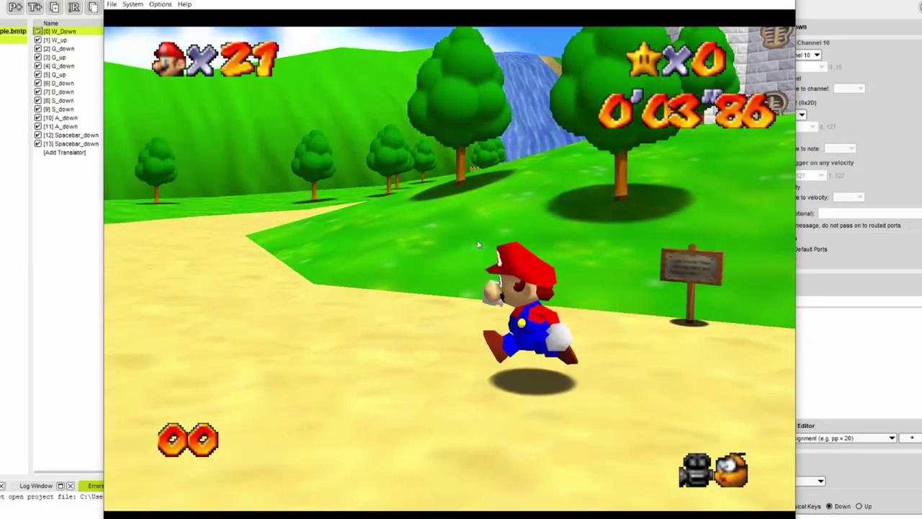
- Run Mario forward with W and make him jump twice with Space
{"action": "key", "text": "w"}
{"action": "key", "text": "space"}
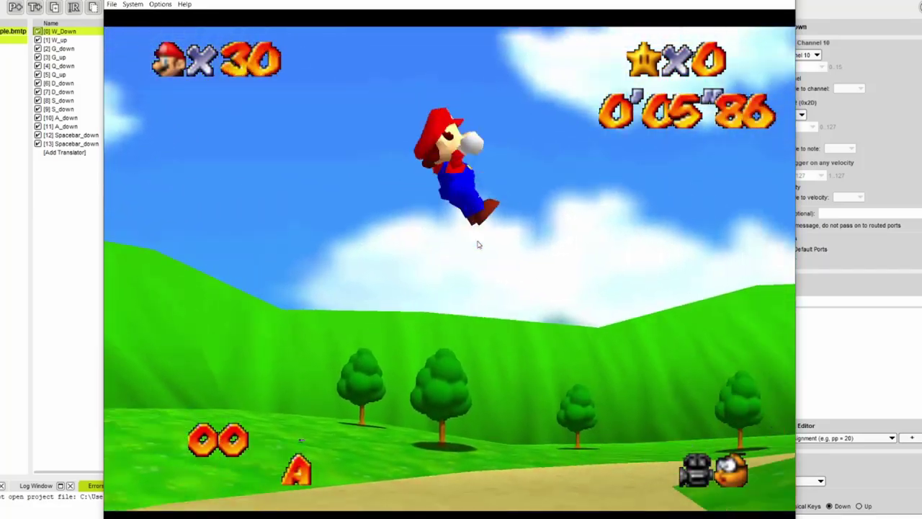
{"action": "key", "text": "space"}
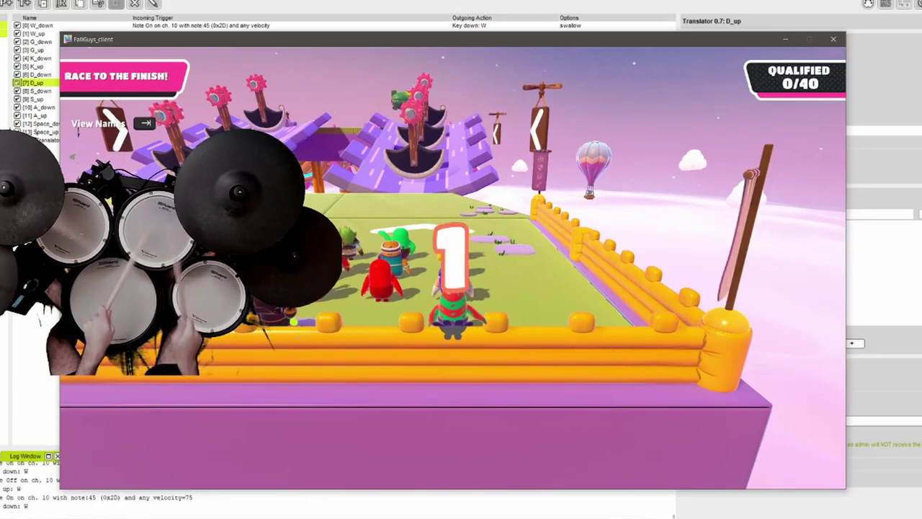
- Race the Knight Fever course with W and Space past the axe and ramp until eliminated
{"action": "key", "text": "w"}
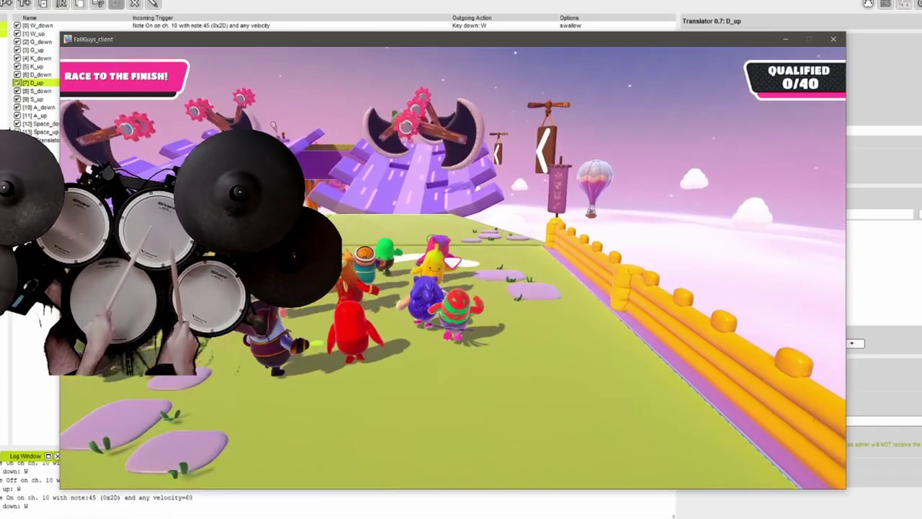
{"action": "key", "text": "w"}
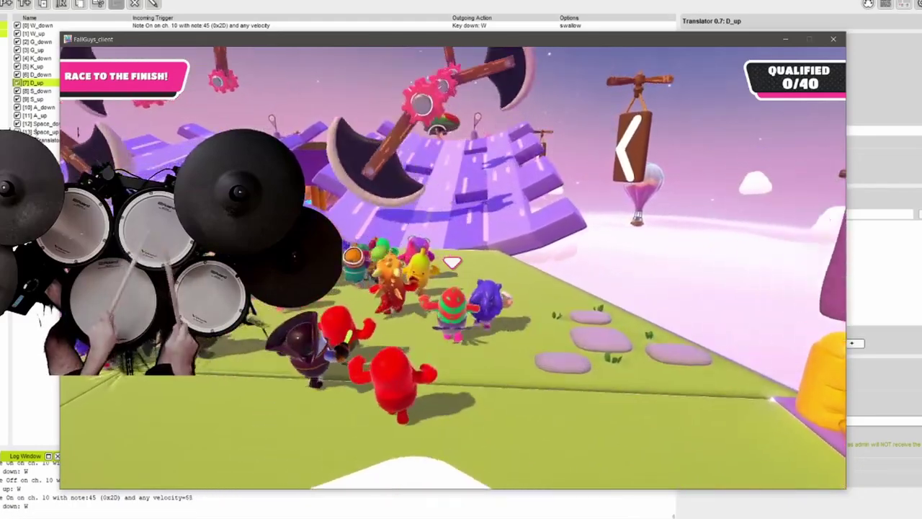
{"action": "key", "text": "space"}
{"action": "key", "text": "w"}
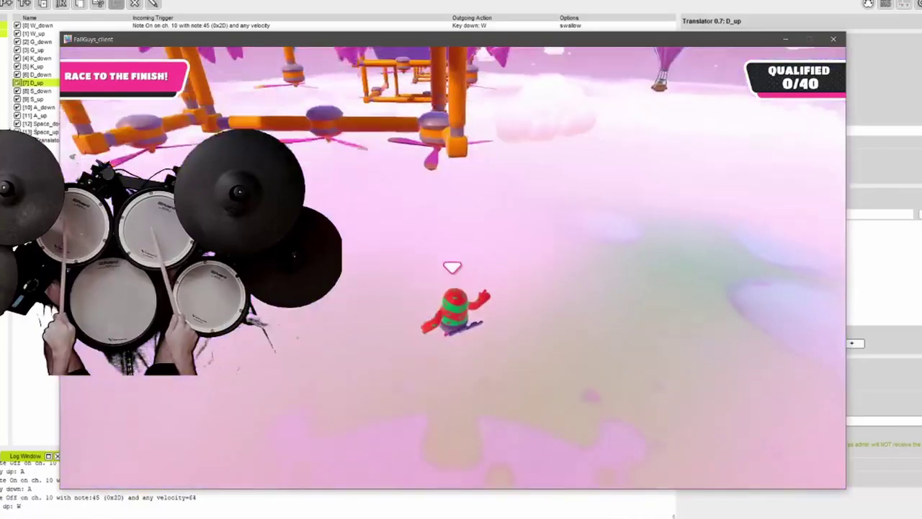
{"action": "key", "text": "w"}
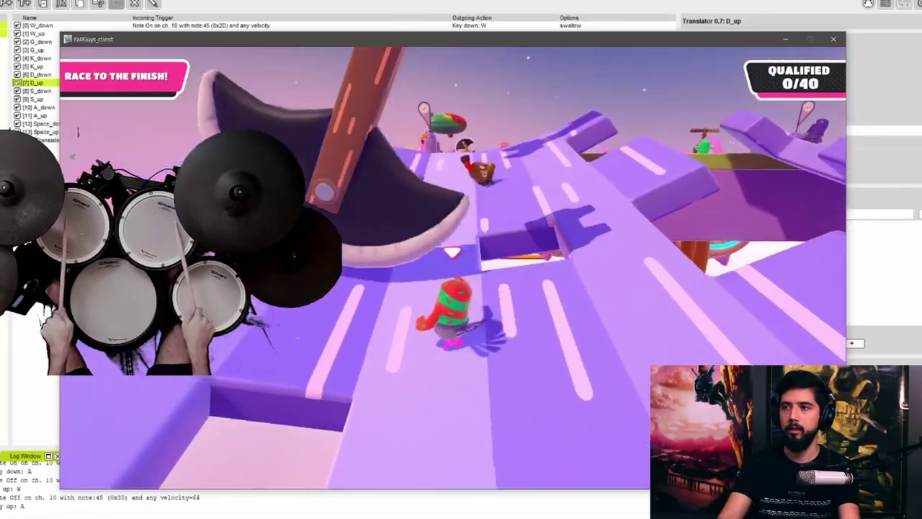
{"action": "key", "text": "w"}
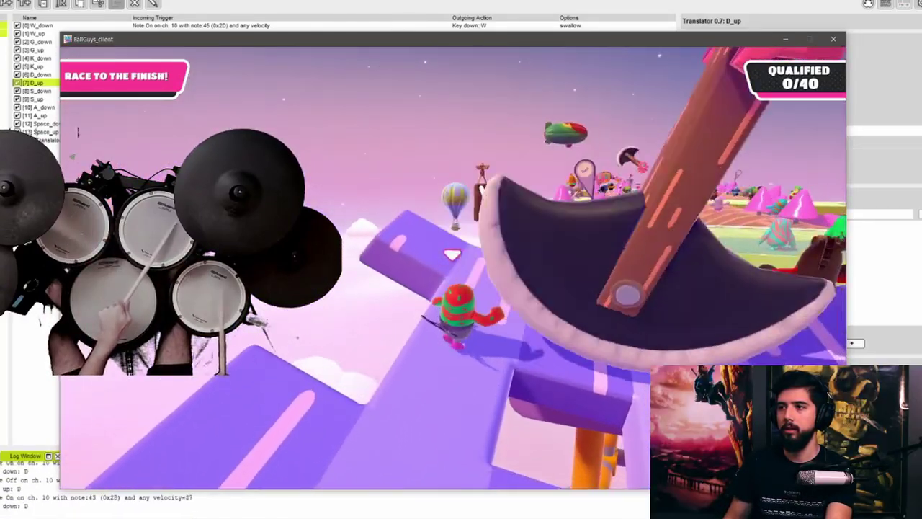
{"action": "key", "text": "w"}
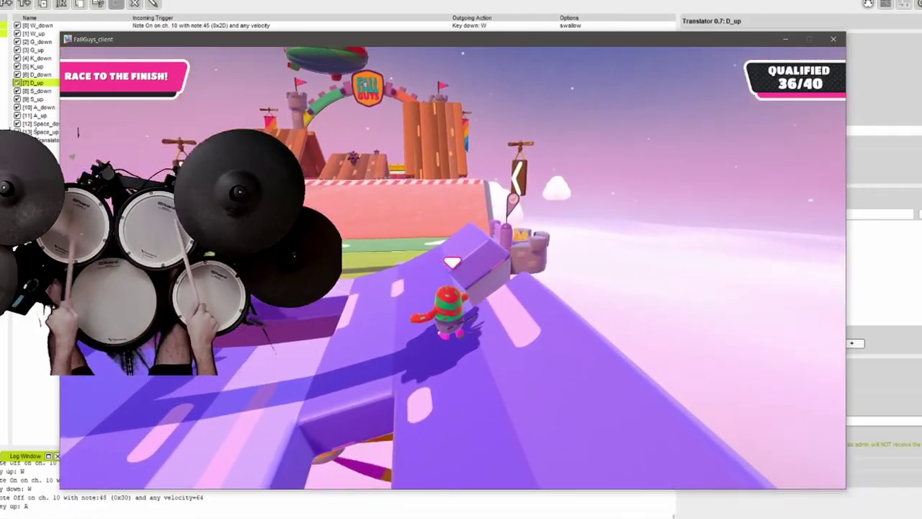
{"action": "key", "text": "w"}
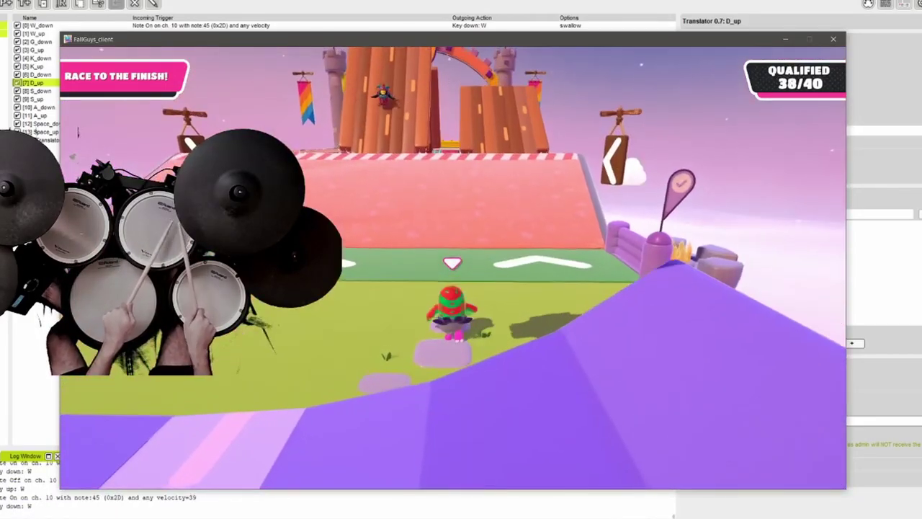
{"action": "key", "text": "w"}
{"action": "key", "text": "w"}
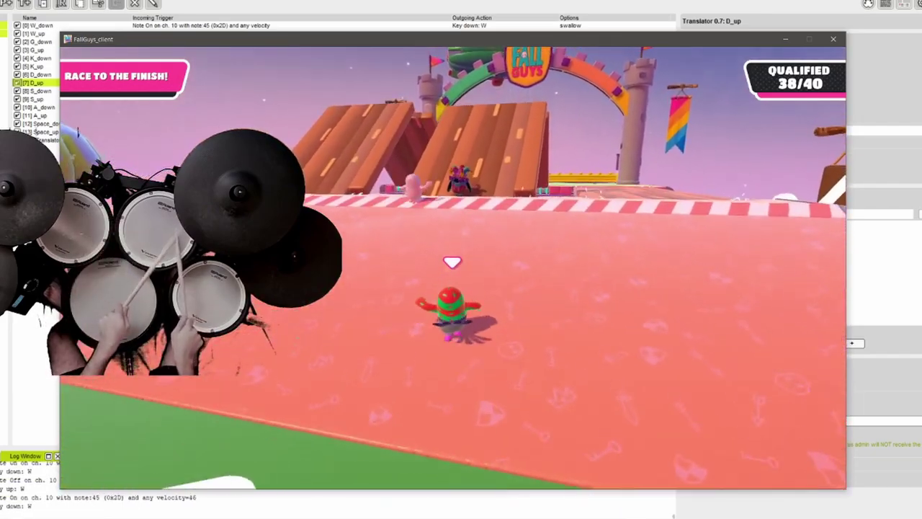
{"action": "key", "text": "w"}
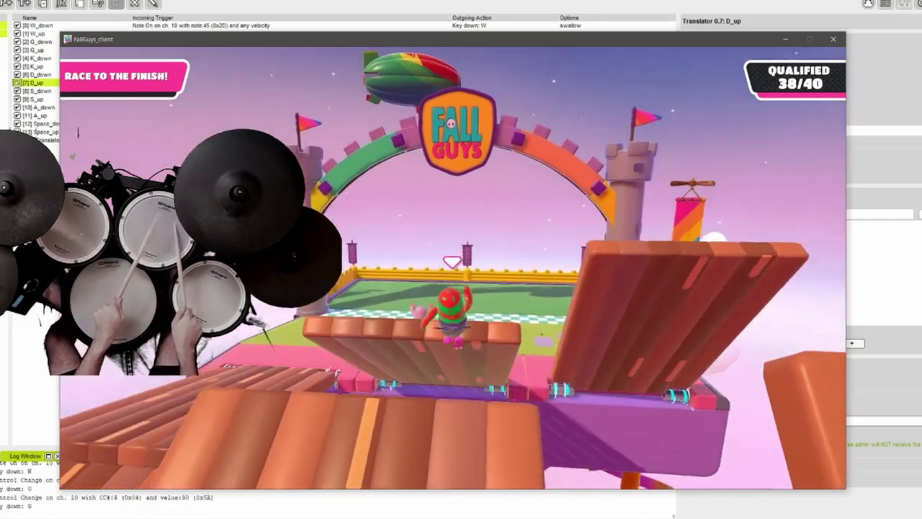
{"action": "key", "text": "w"}
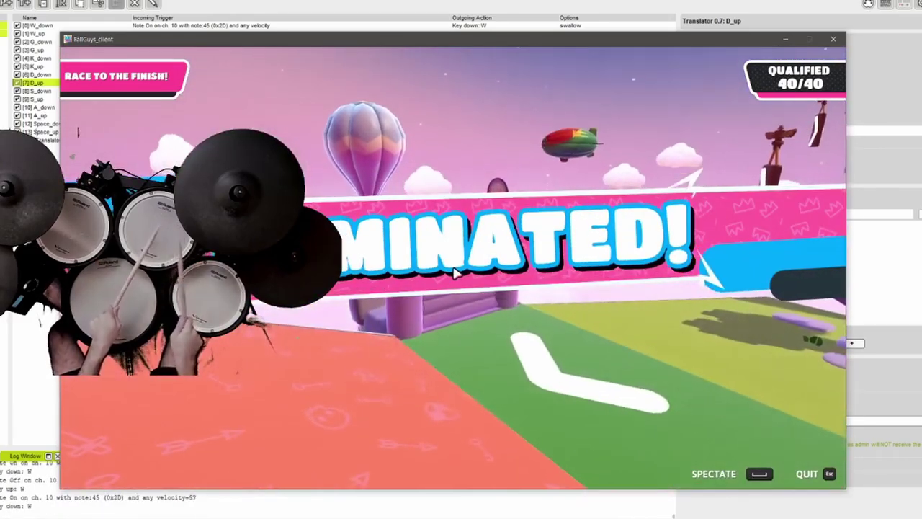